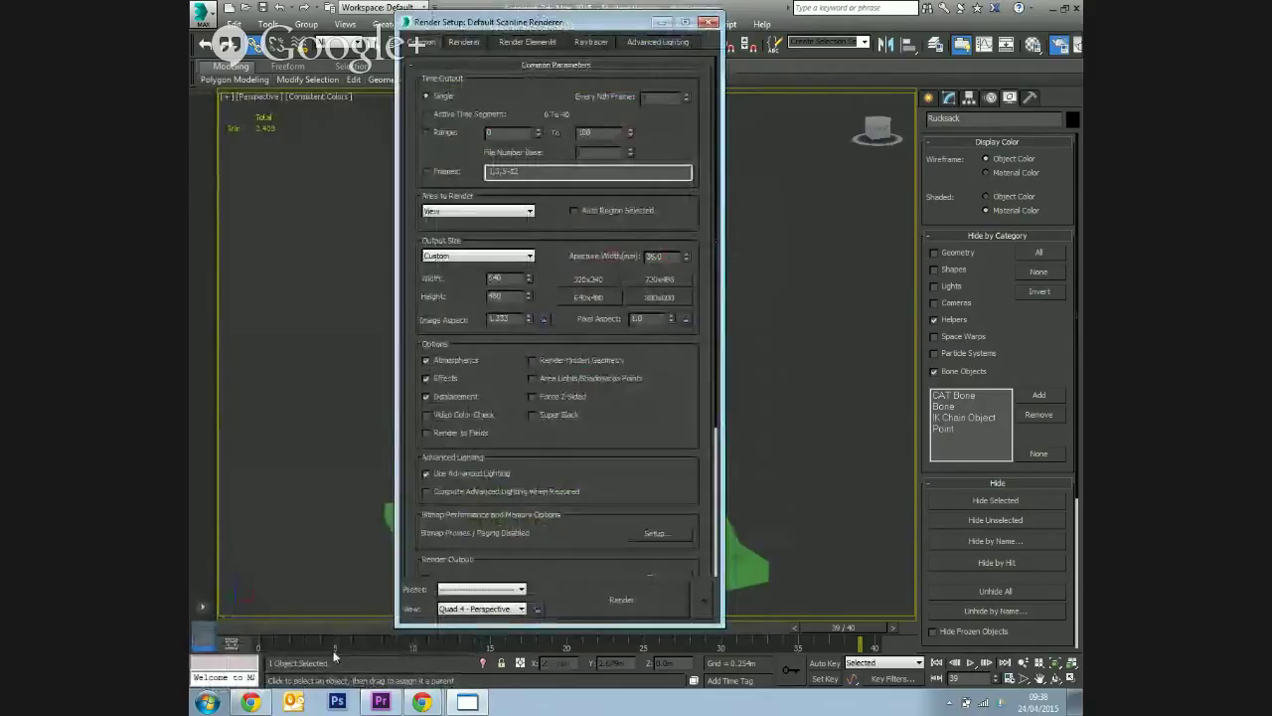
Set the render time output to a frame range from 5 to 40.
left_click_drag(495, 131, 440, 145)
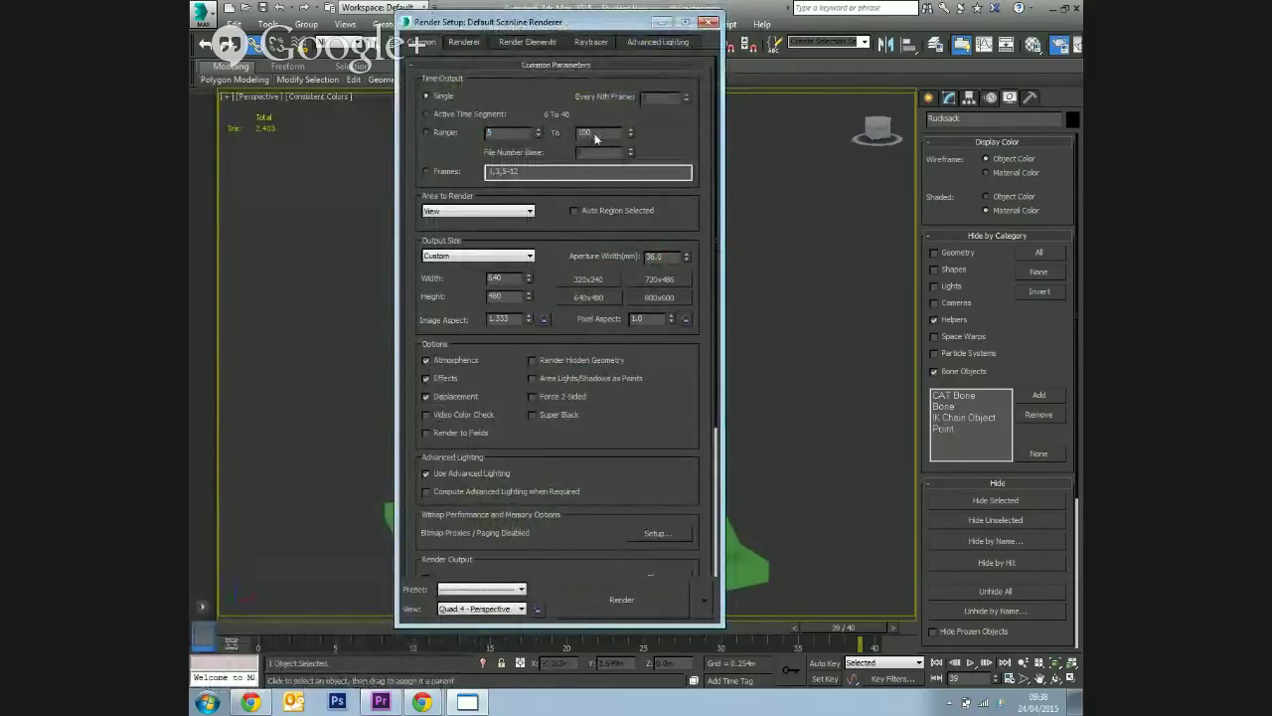
left_click_drag(597, 133, 511, 133)
type("40")
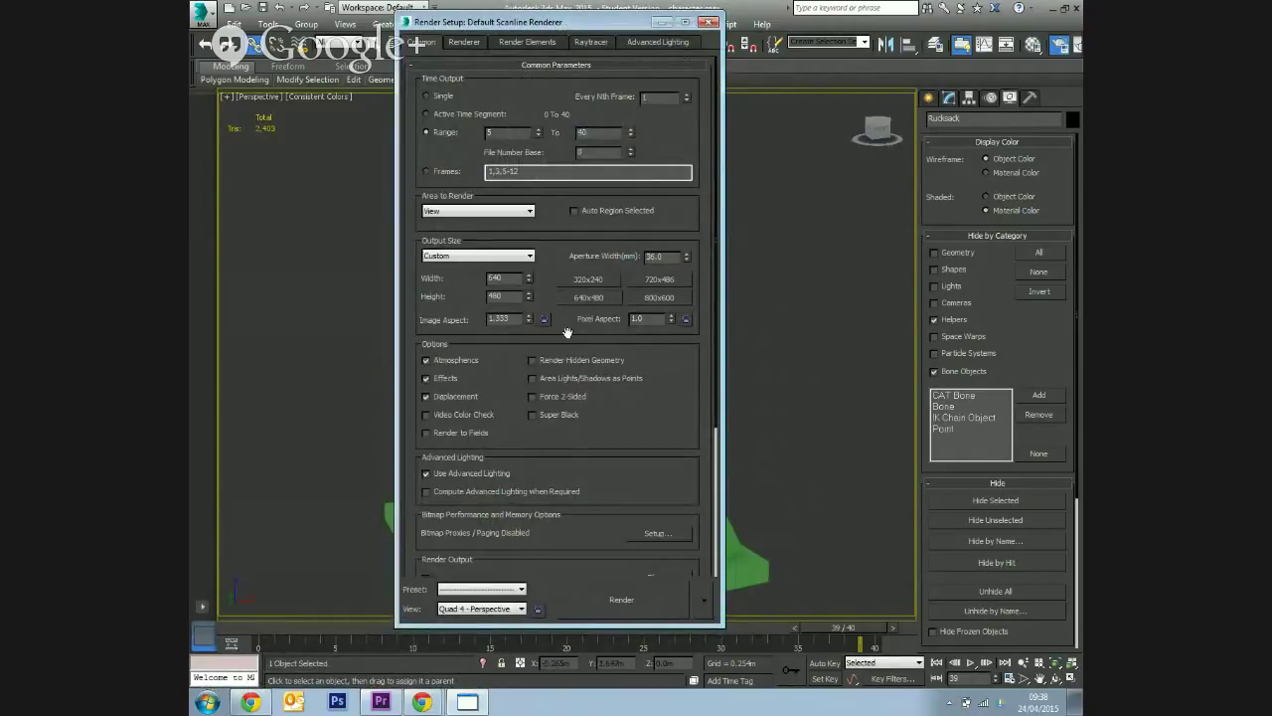
Try the HDTV (video) output size preset and return the output size to Custom.
left_click(529, 257)
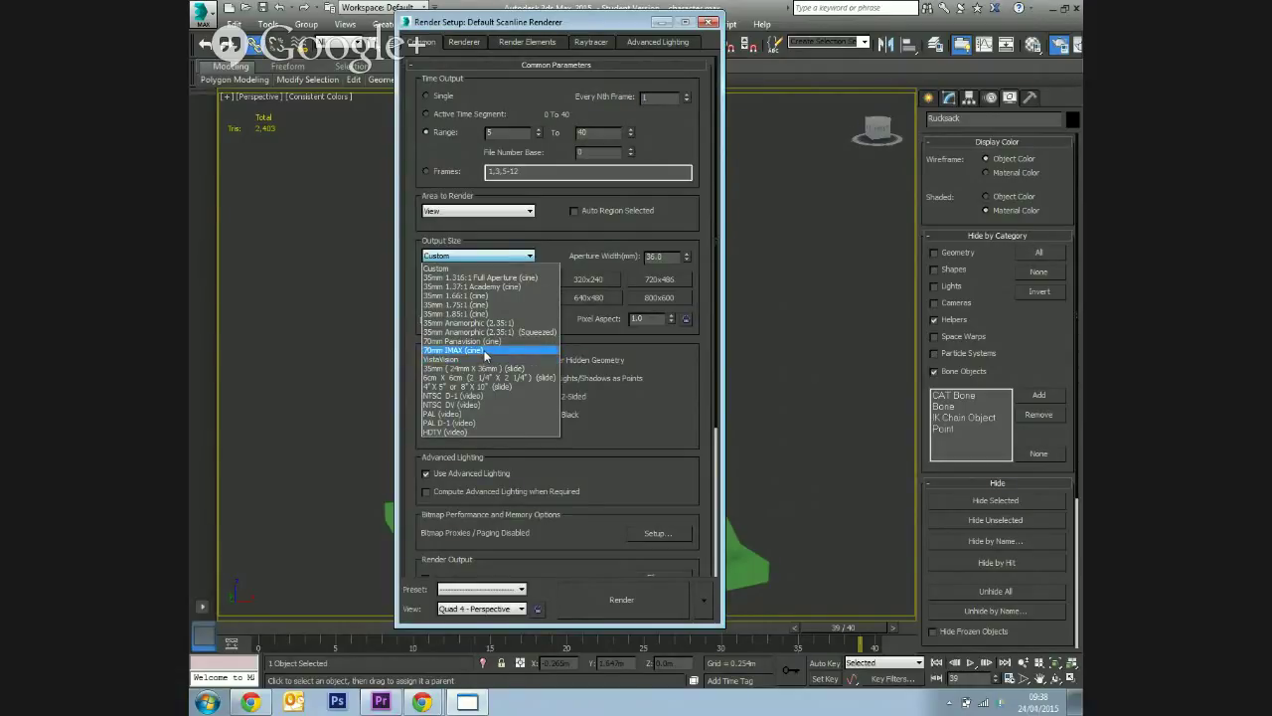
left_click(437, 430)
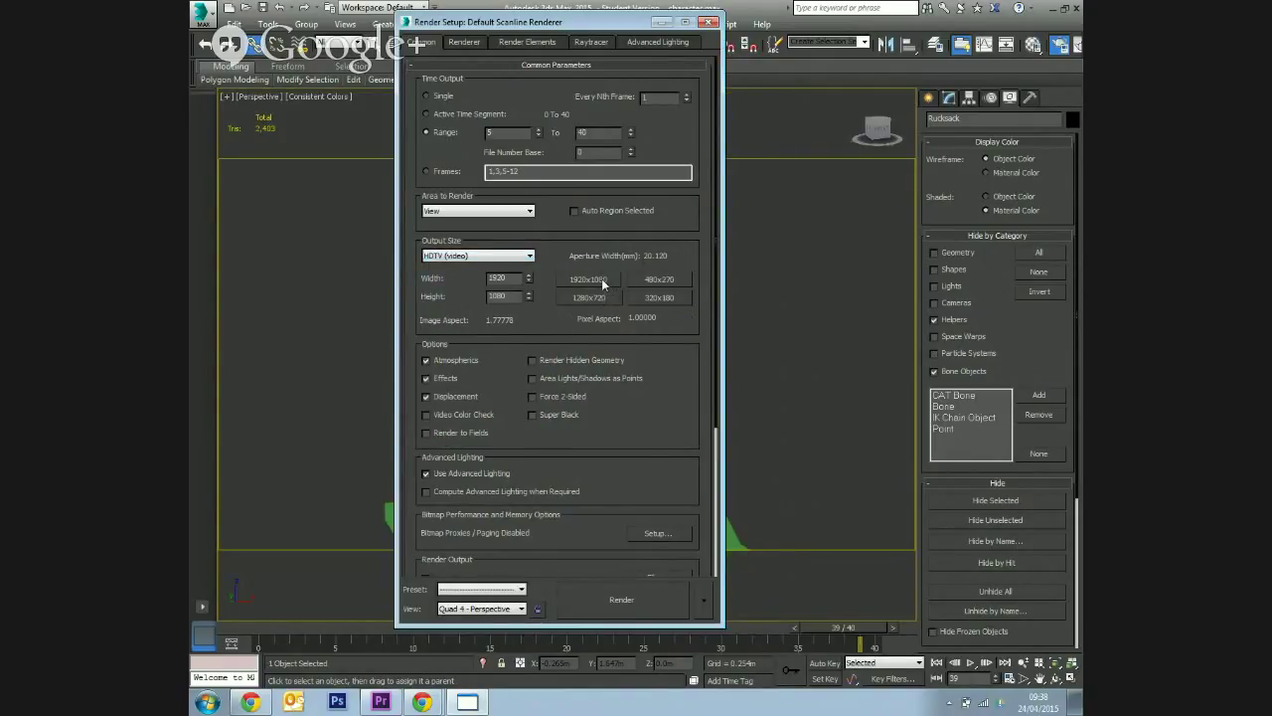
left_click(537, 256)
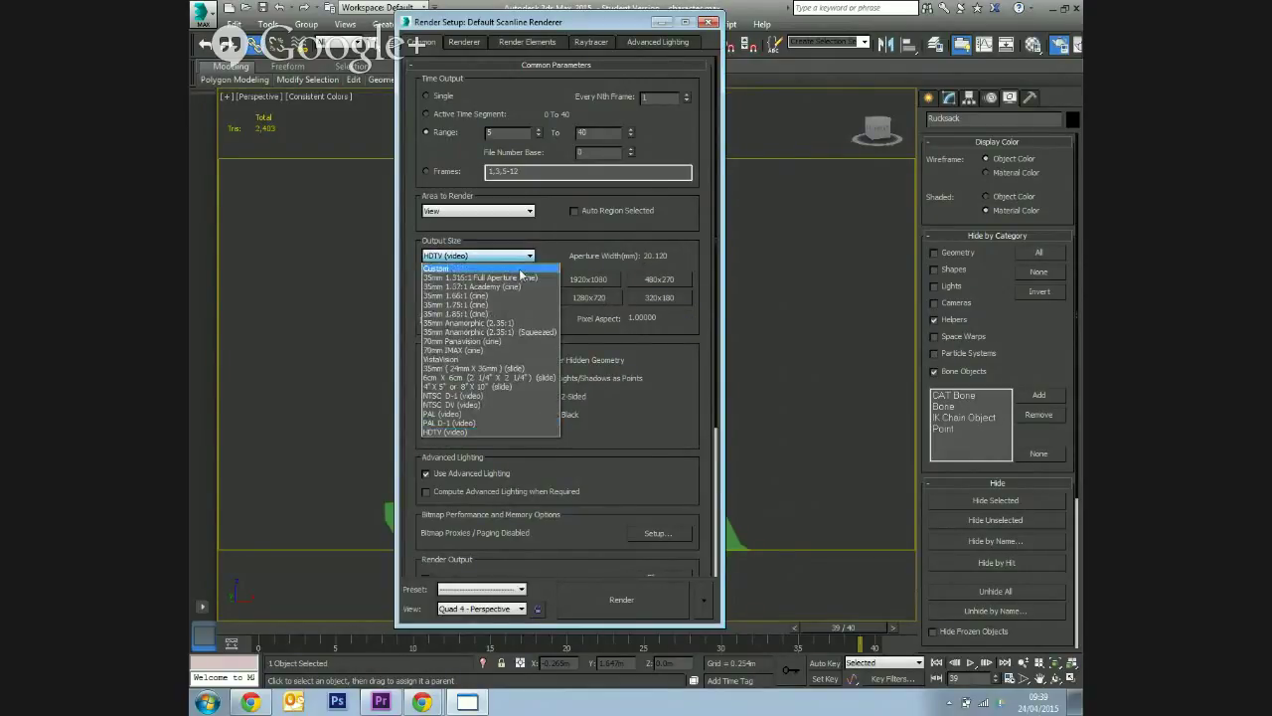
left_click(520, 269)
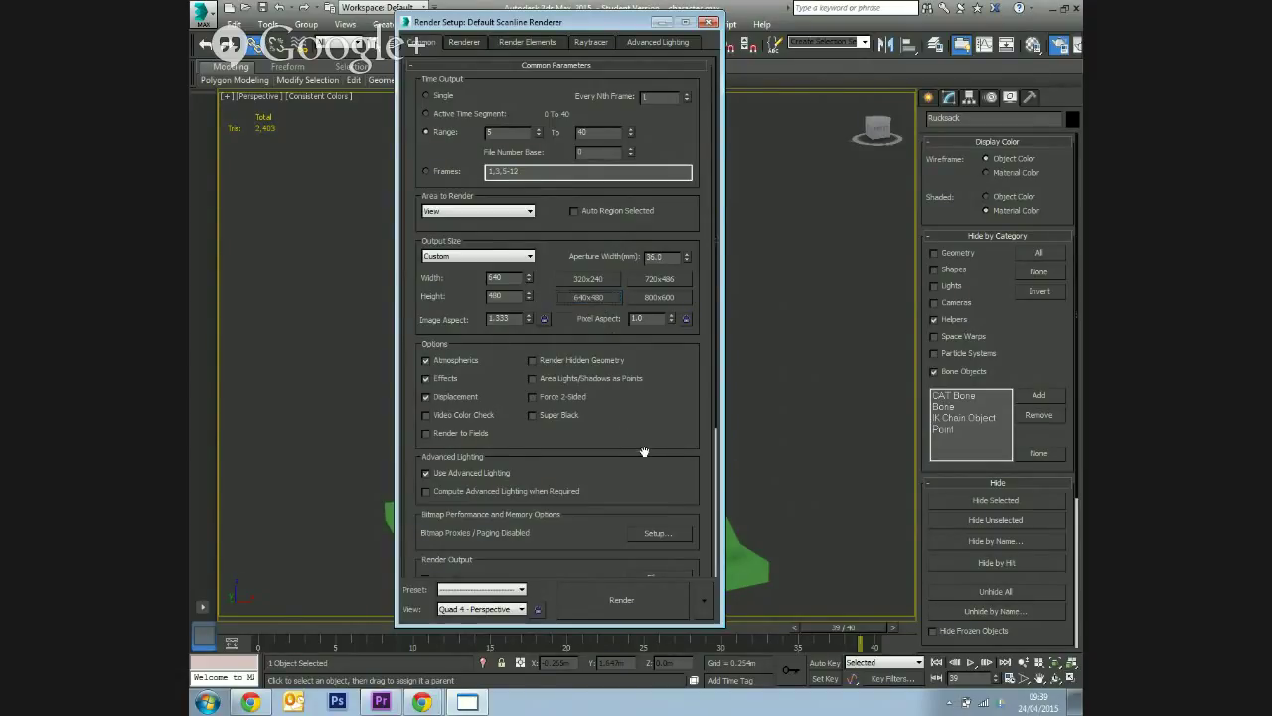
Set the render output to a MOV QuickTime file named "Character WAlk" on the Desktop.
left_click_drag(647, 434, 635, 254)
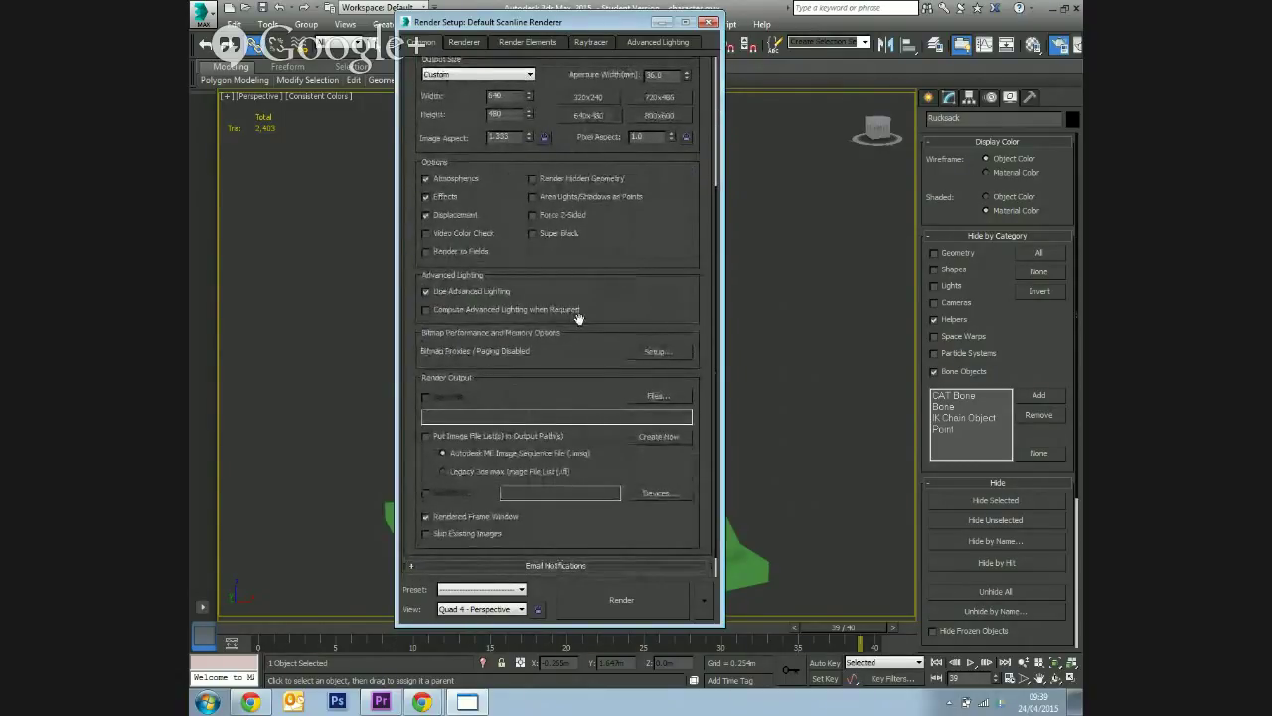
left_click_drag(591, 256, 608, 187)
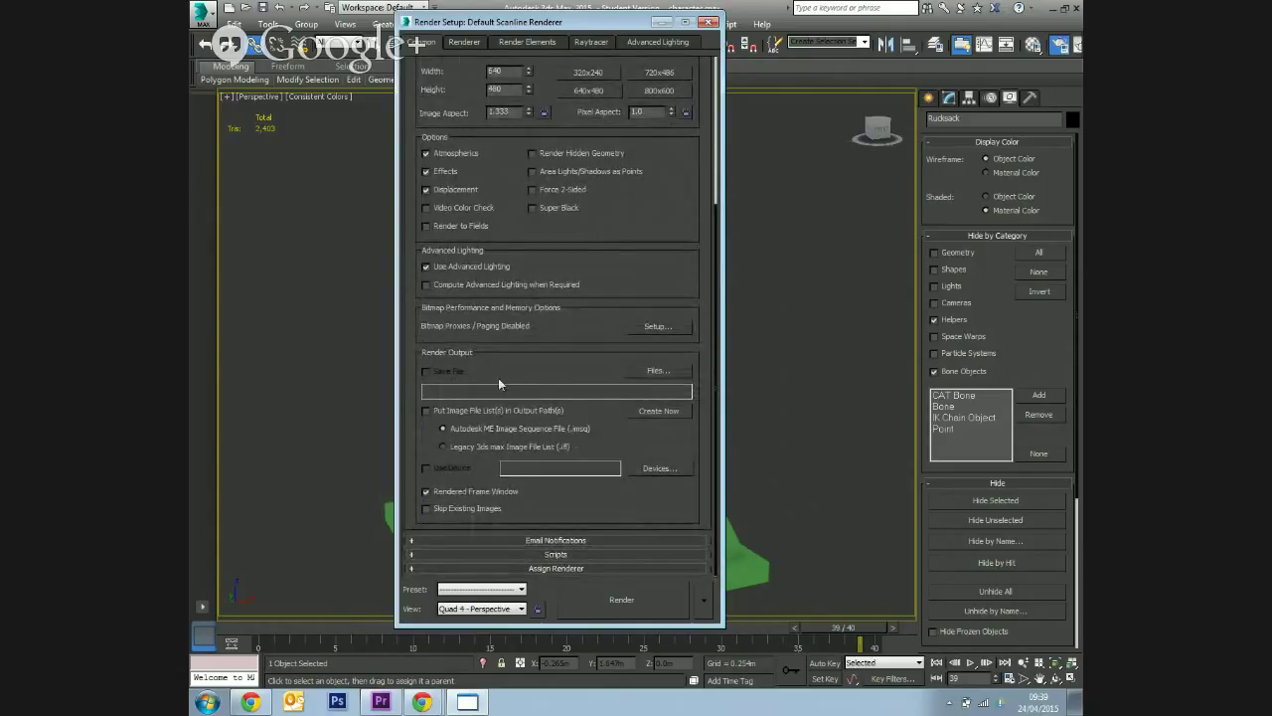
left_click(655, 372)
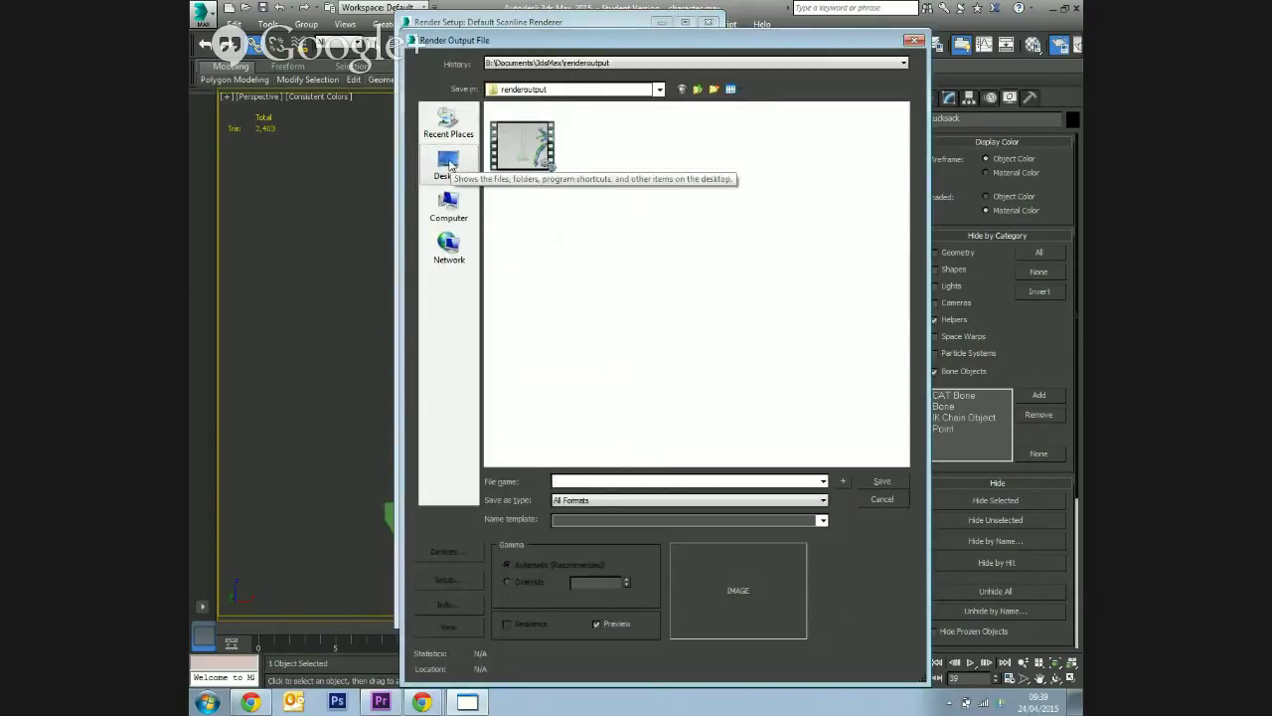
left_click(446, 165)
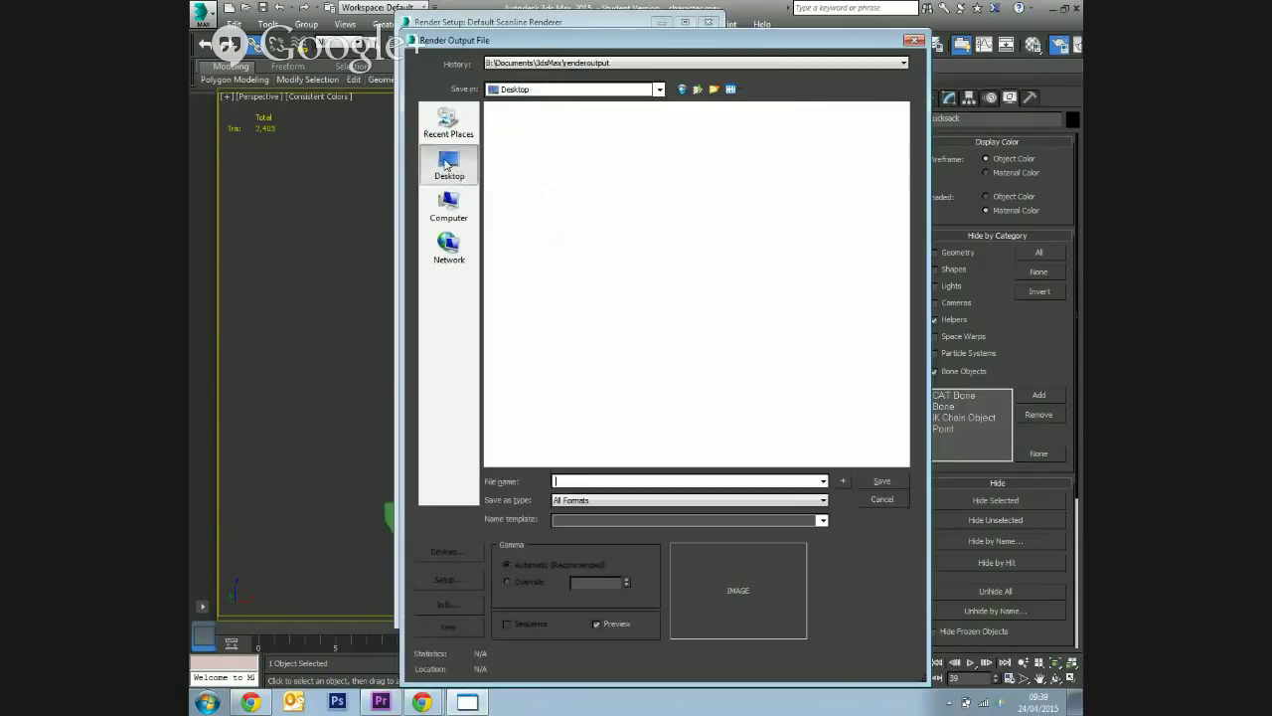
left_click(639, 480)
type("C")
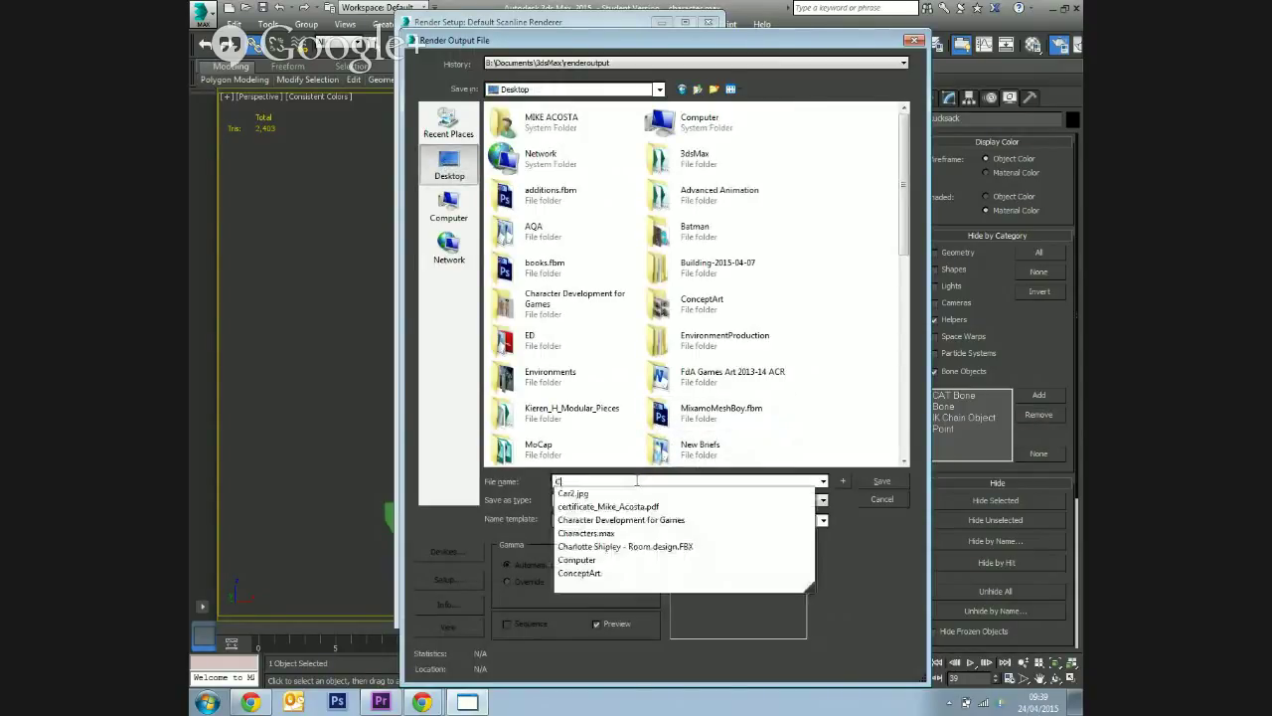
type("haracter WAlk")
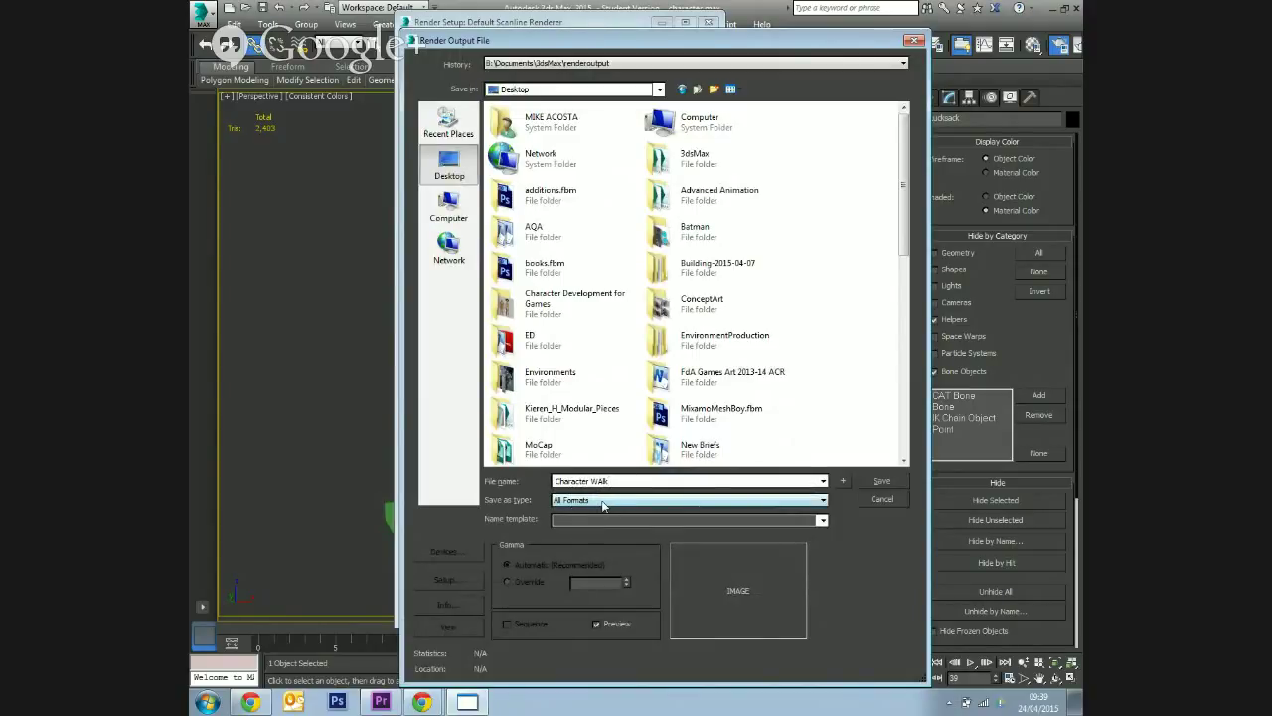
left_click(606, 501)
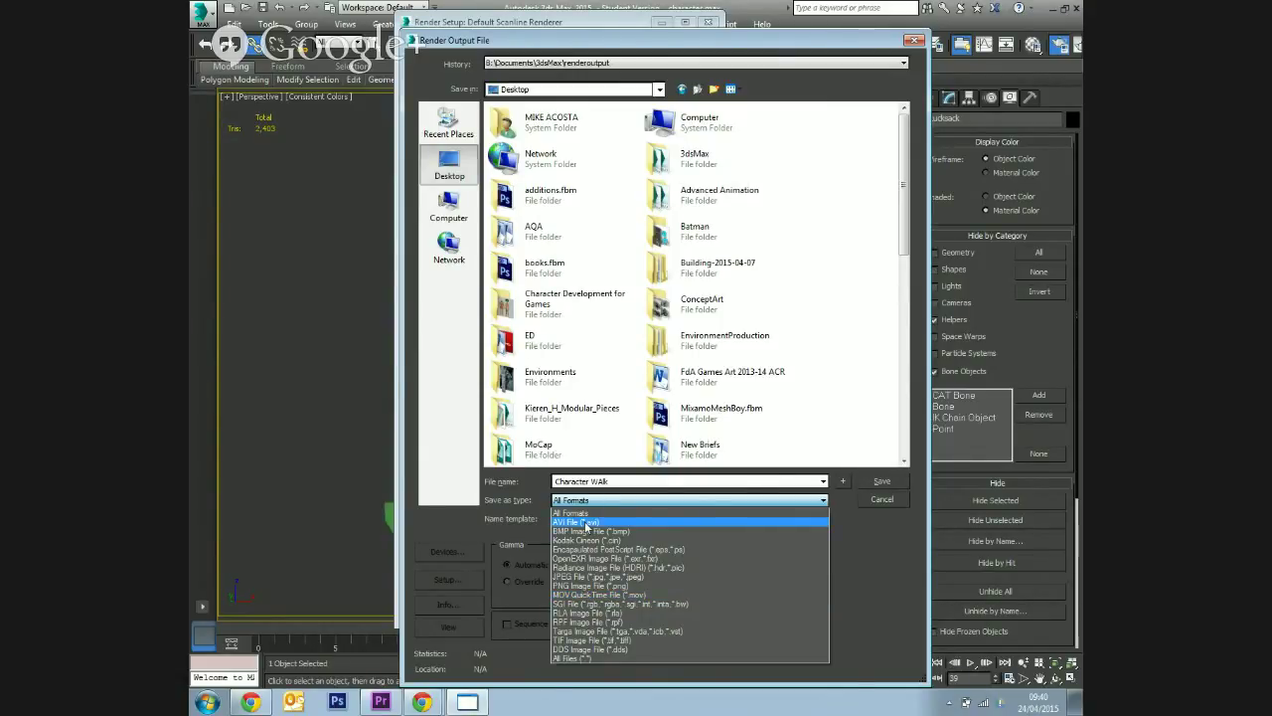
left_click(596, 594)
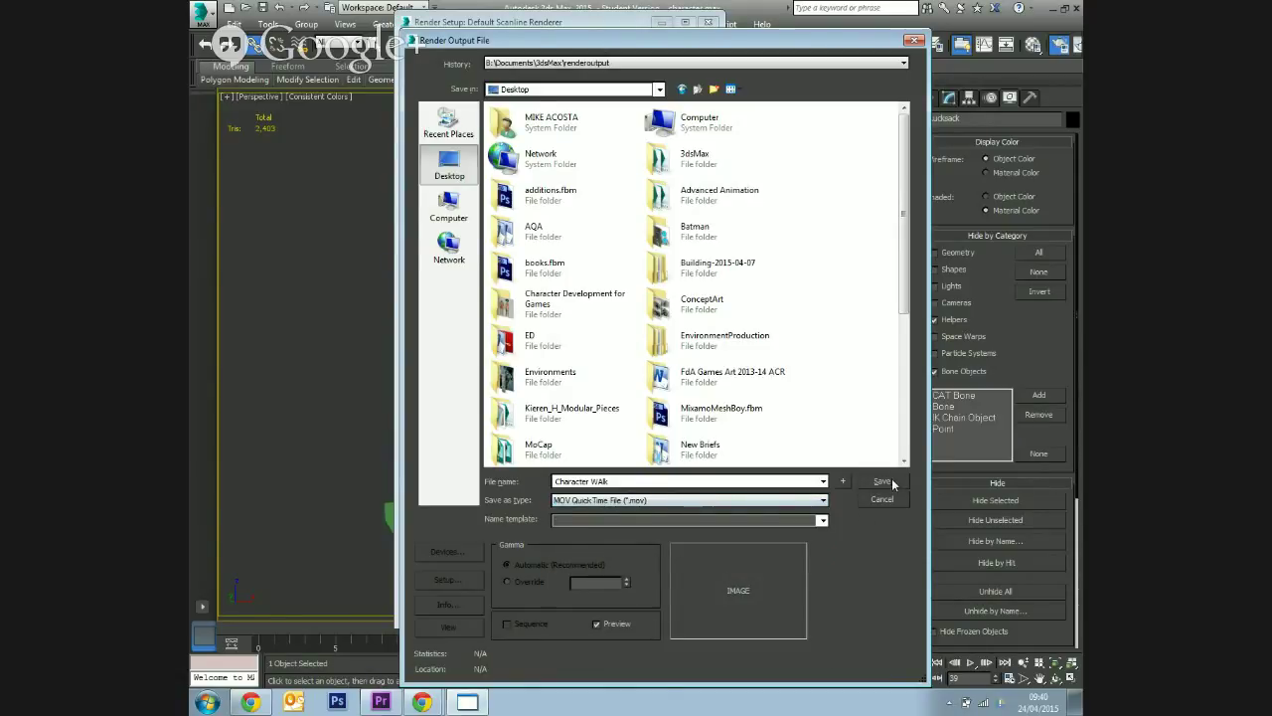
left_click(883, 482)
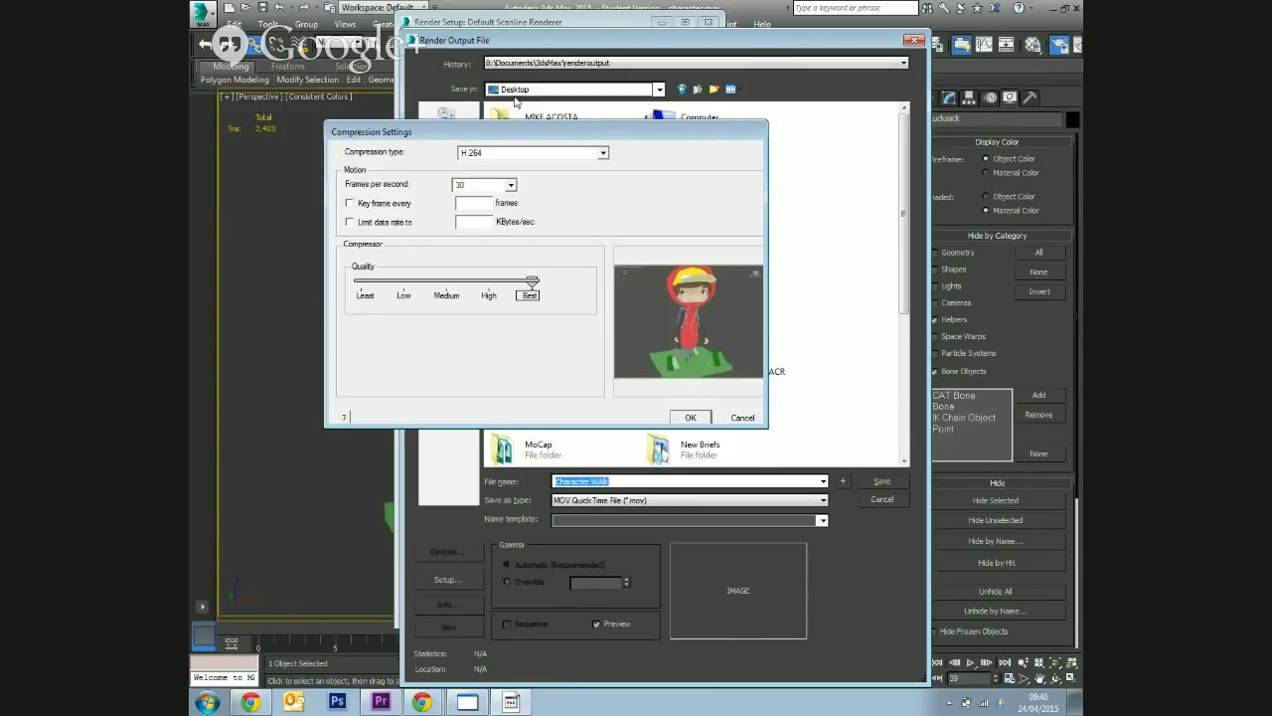
Configure the QuickTime compression as H.264 at 30 frames per second with Best quality and accept it.
mouse_move(519, 129)
left_mouse_down()
mouse_move(530, 103)
mouse_move(525, 125)
left_mouse_up()
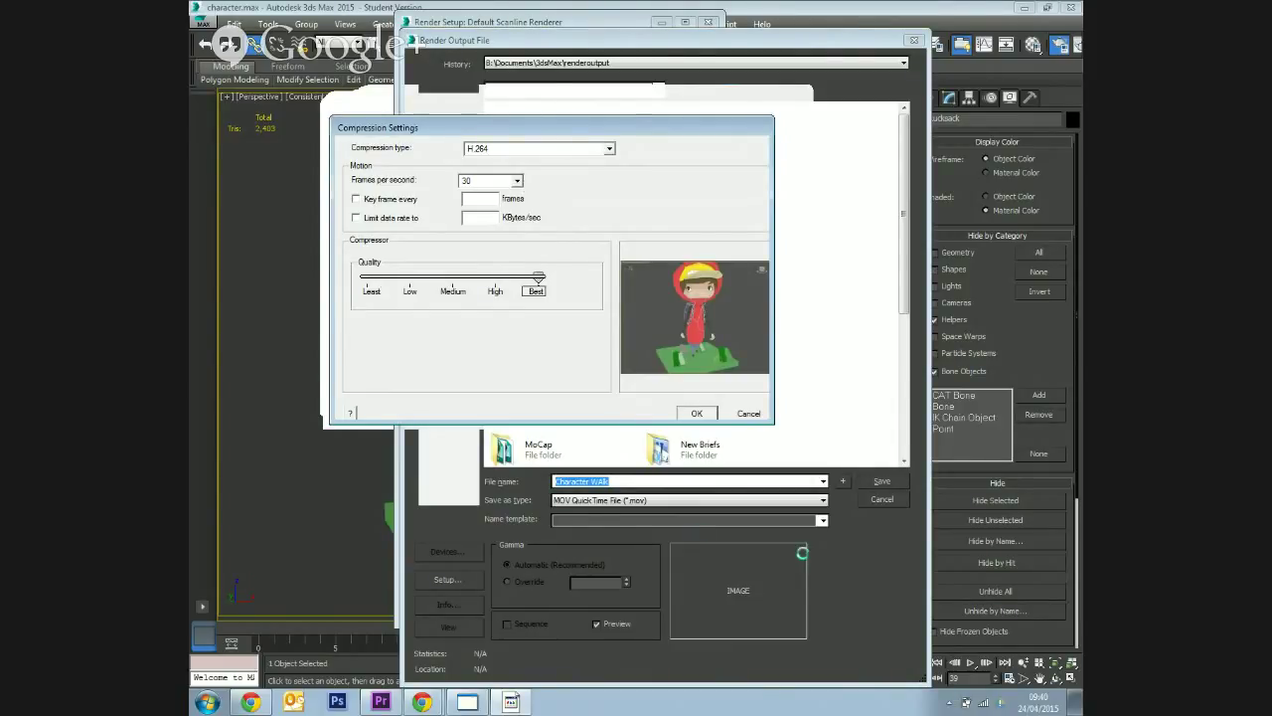
left_click(491, 150)
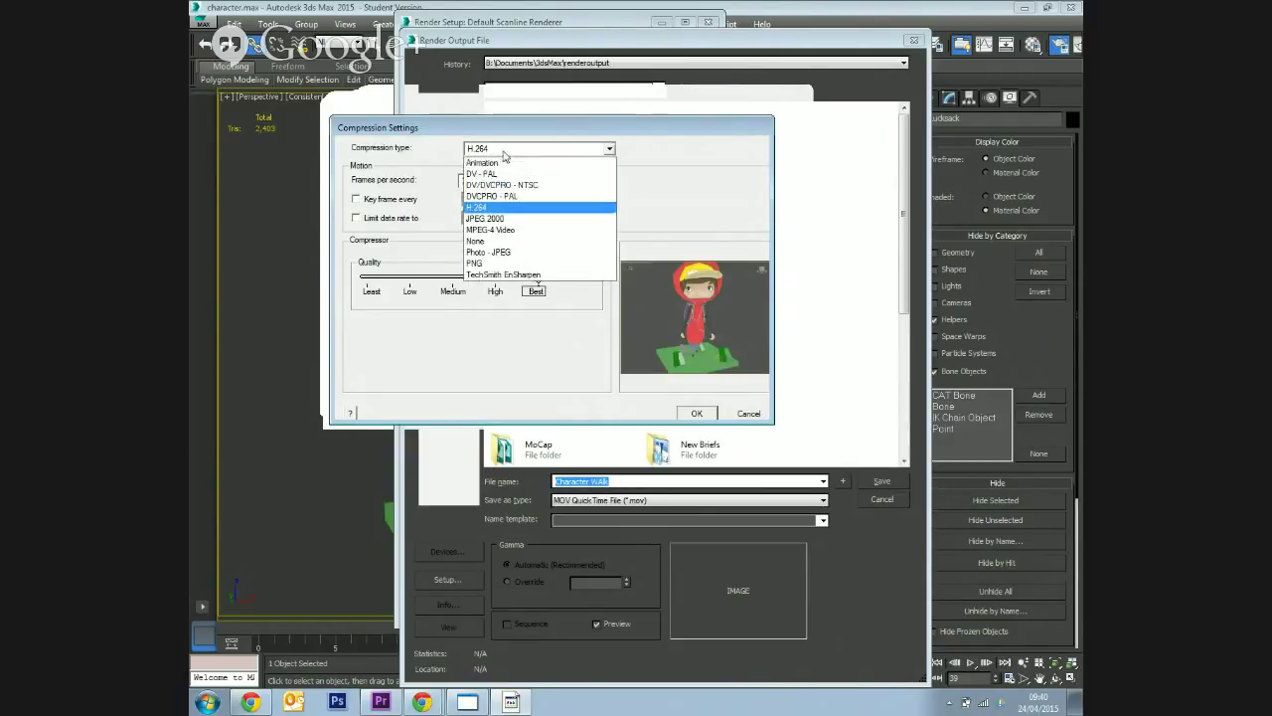
left_click(483, 209)
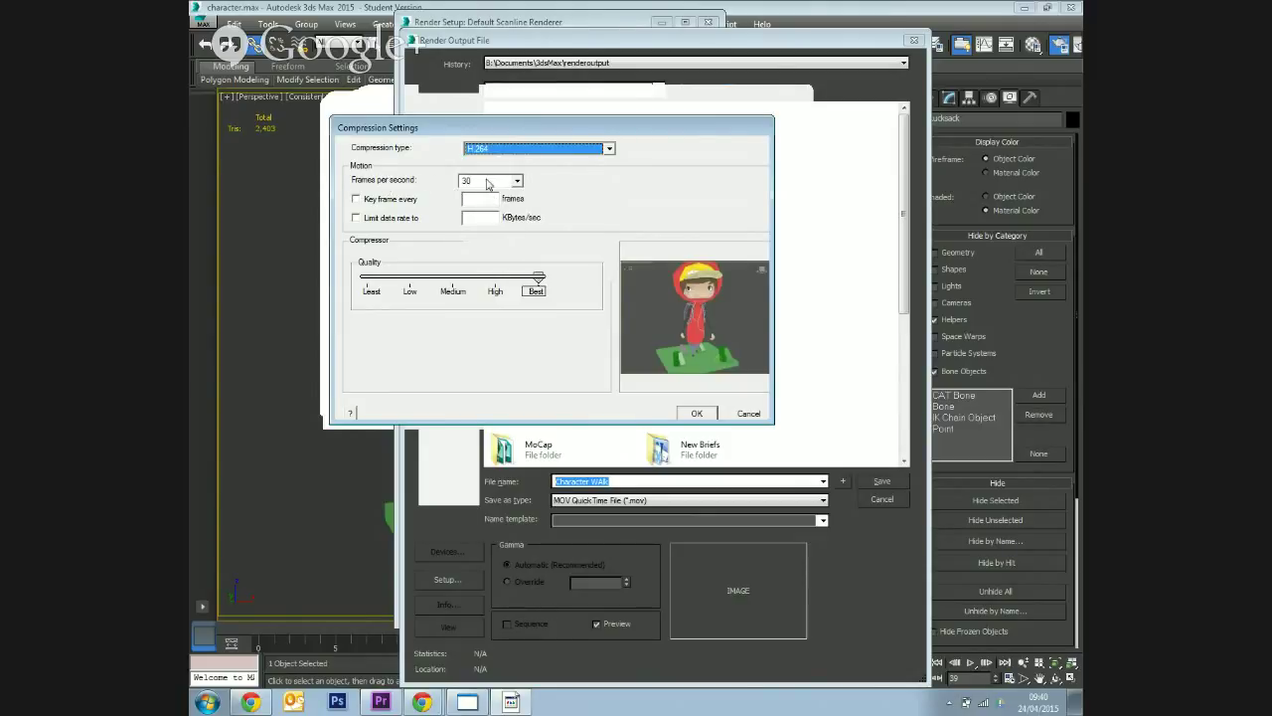
left_click(488, 182)
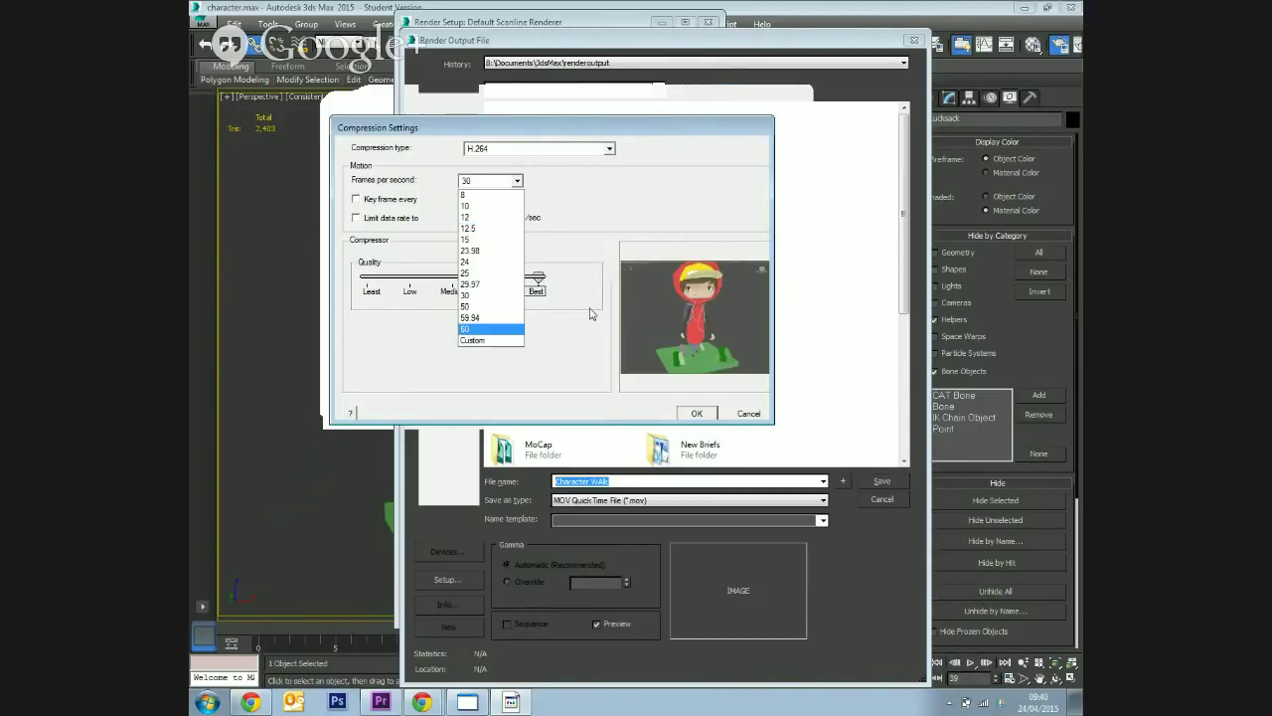
left_click(469, 326)
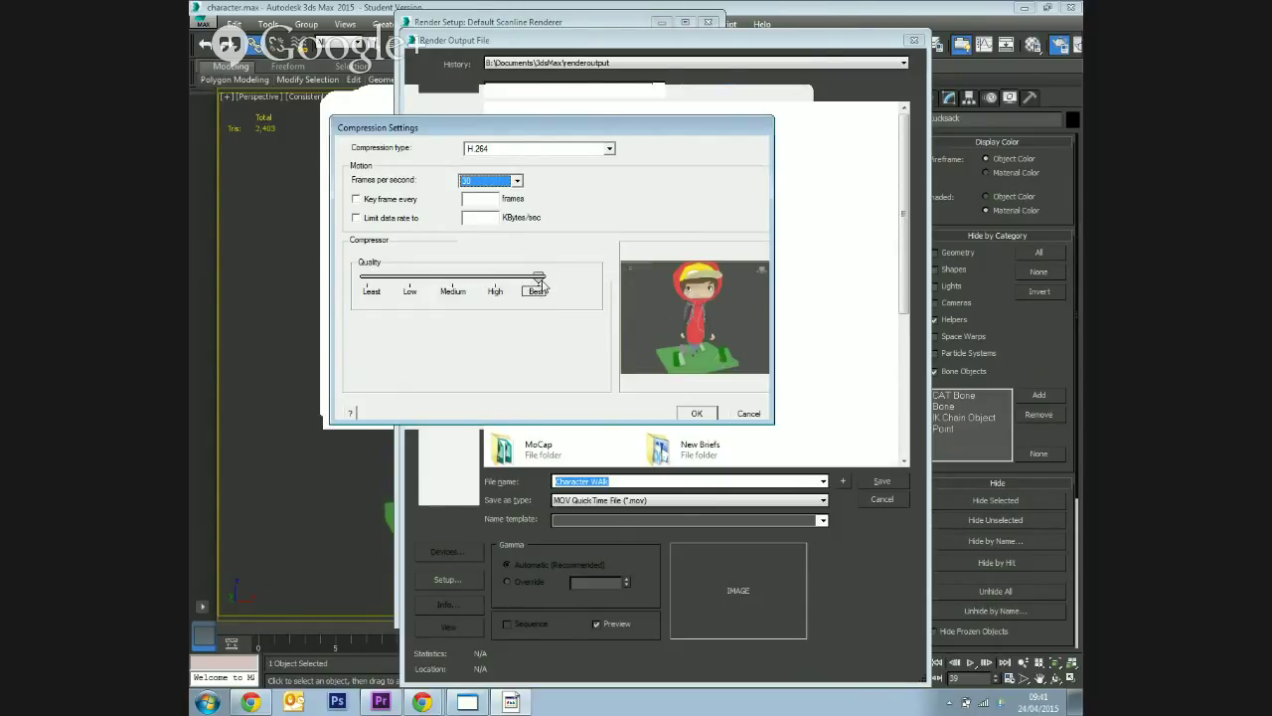
left_click_drag(538, 279, 376, 296)
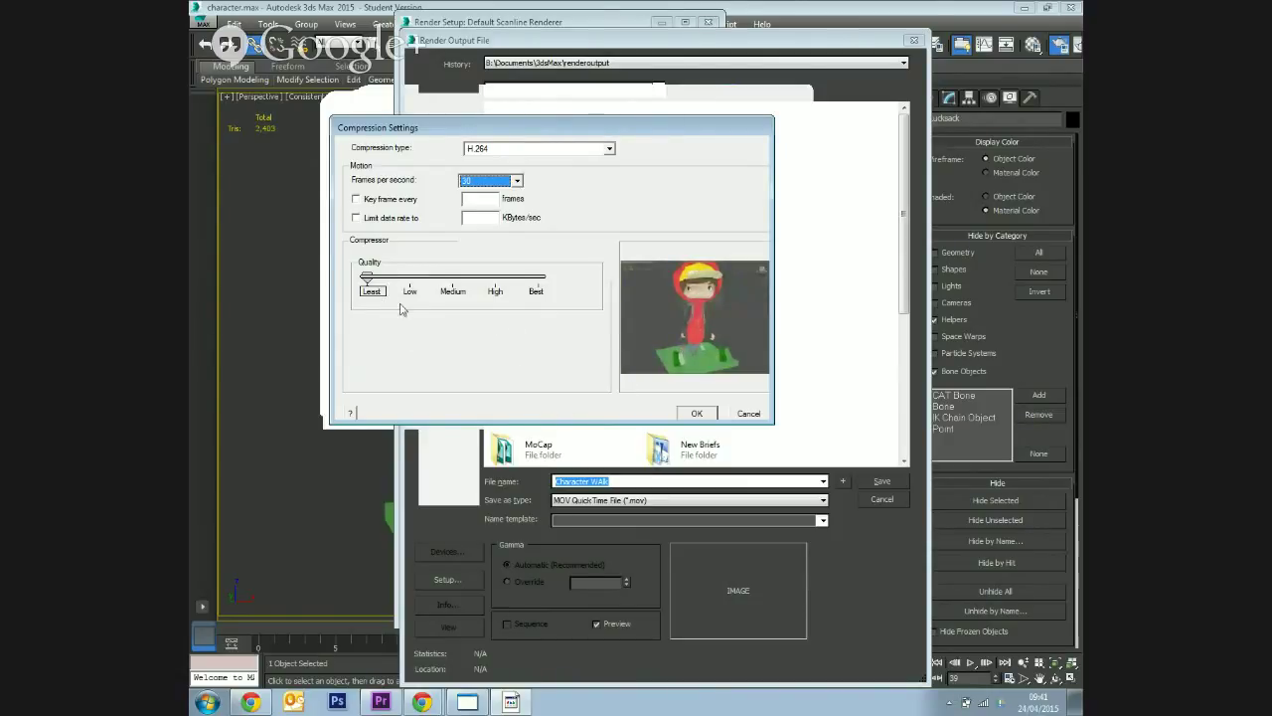
left_click_drag(367, 284, 582, 310)
left_click_drag(368, 280, 537, 283)
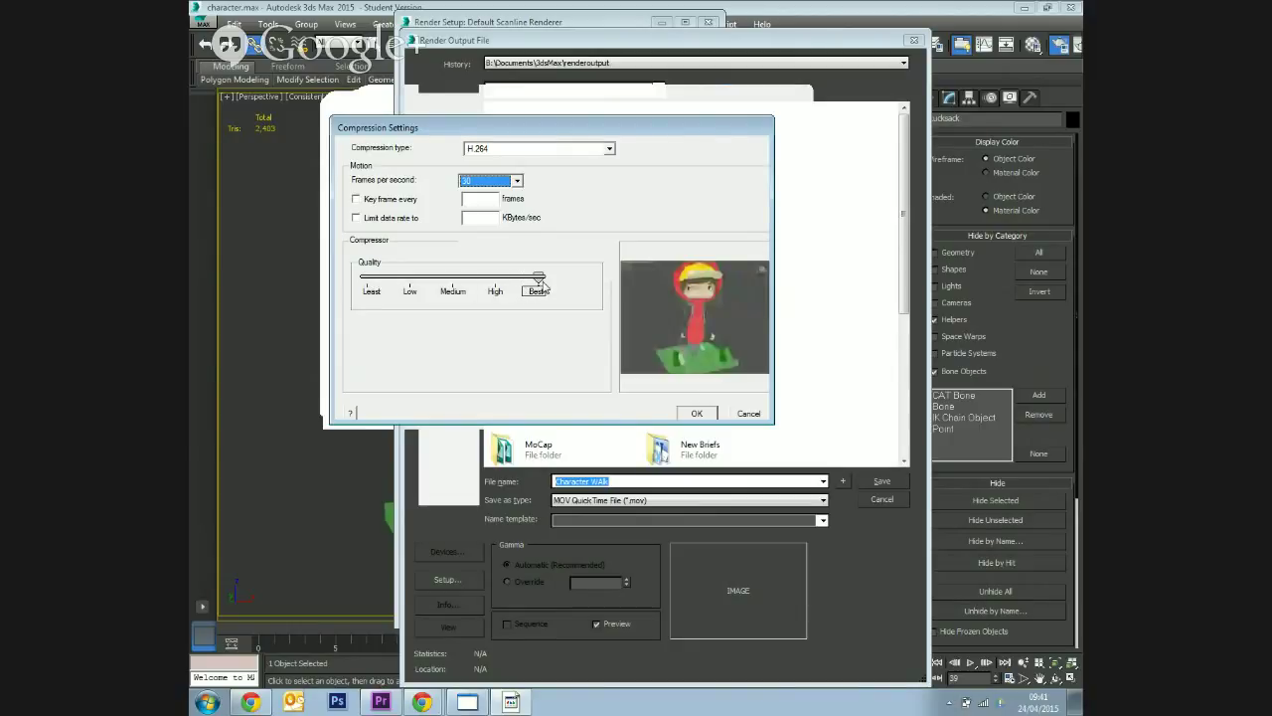
left_click(699, 412)
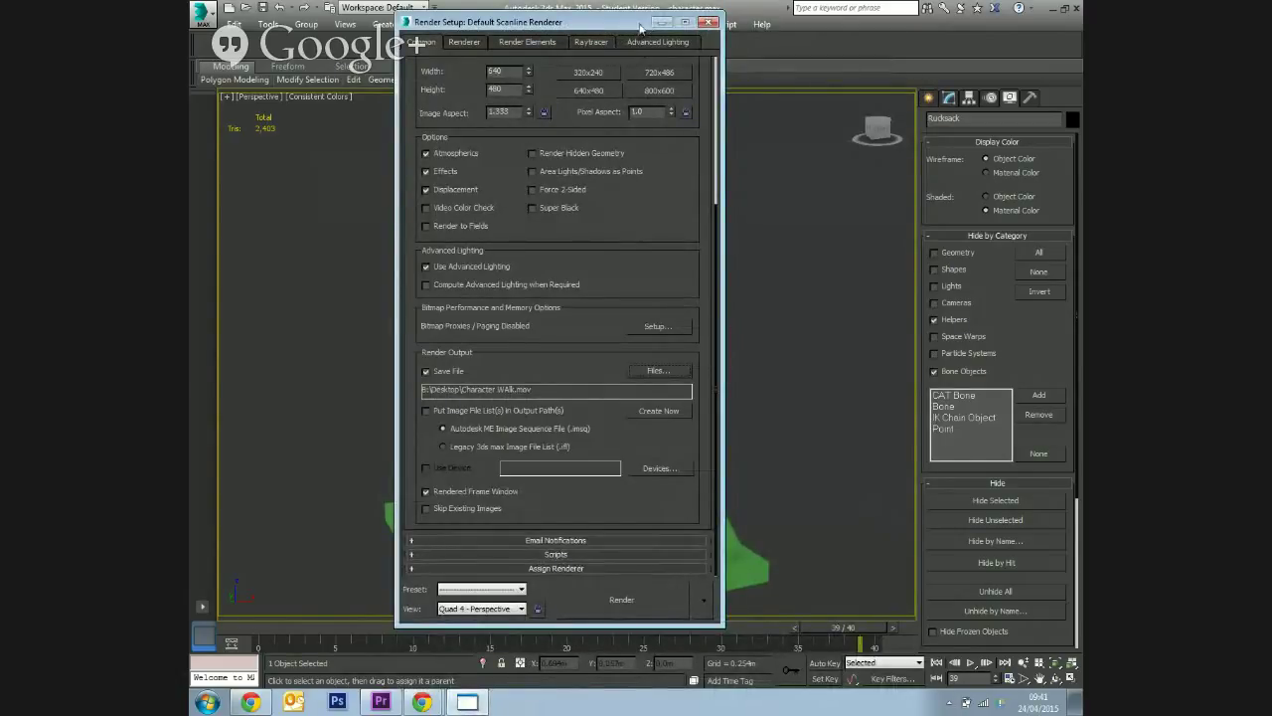
With the Render Setup dialog moved off the character, try a smaller output height and restore the 640x480 size.
left_click_drag(641, 28, 1008, 42)
left_click(1005, 31)
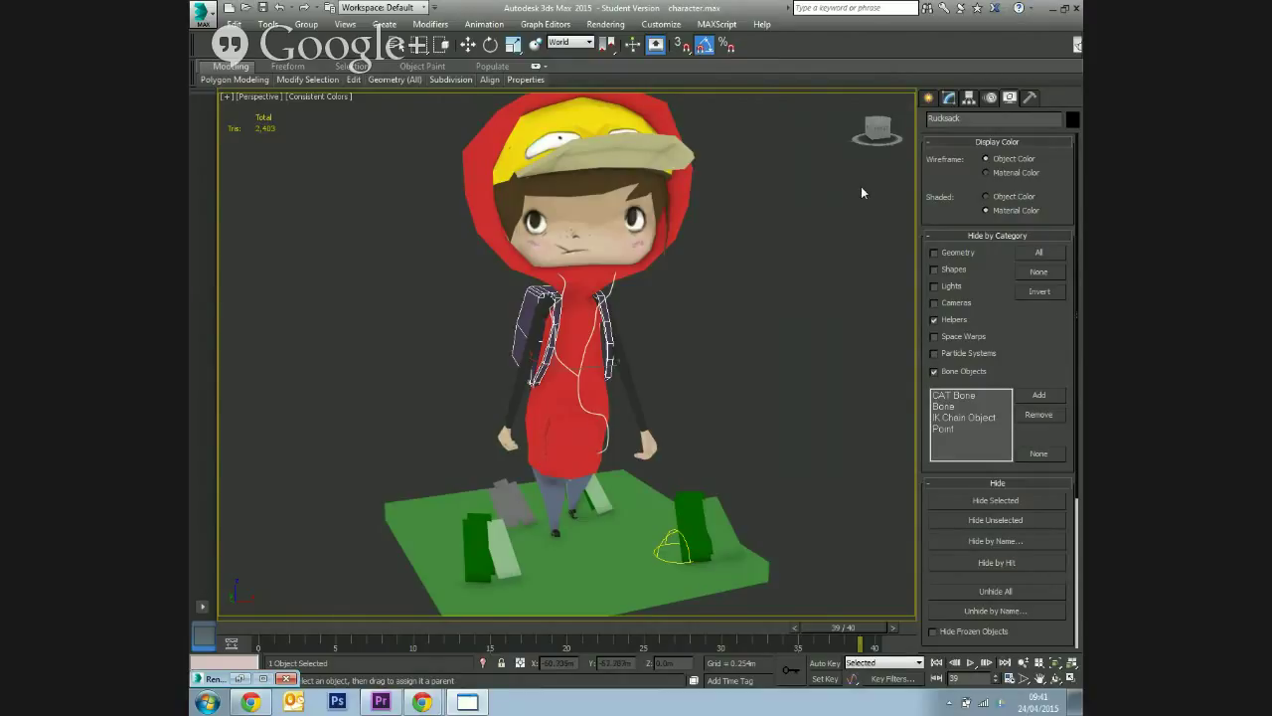
key("F10")
scroll(968, 194, "up", 5)
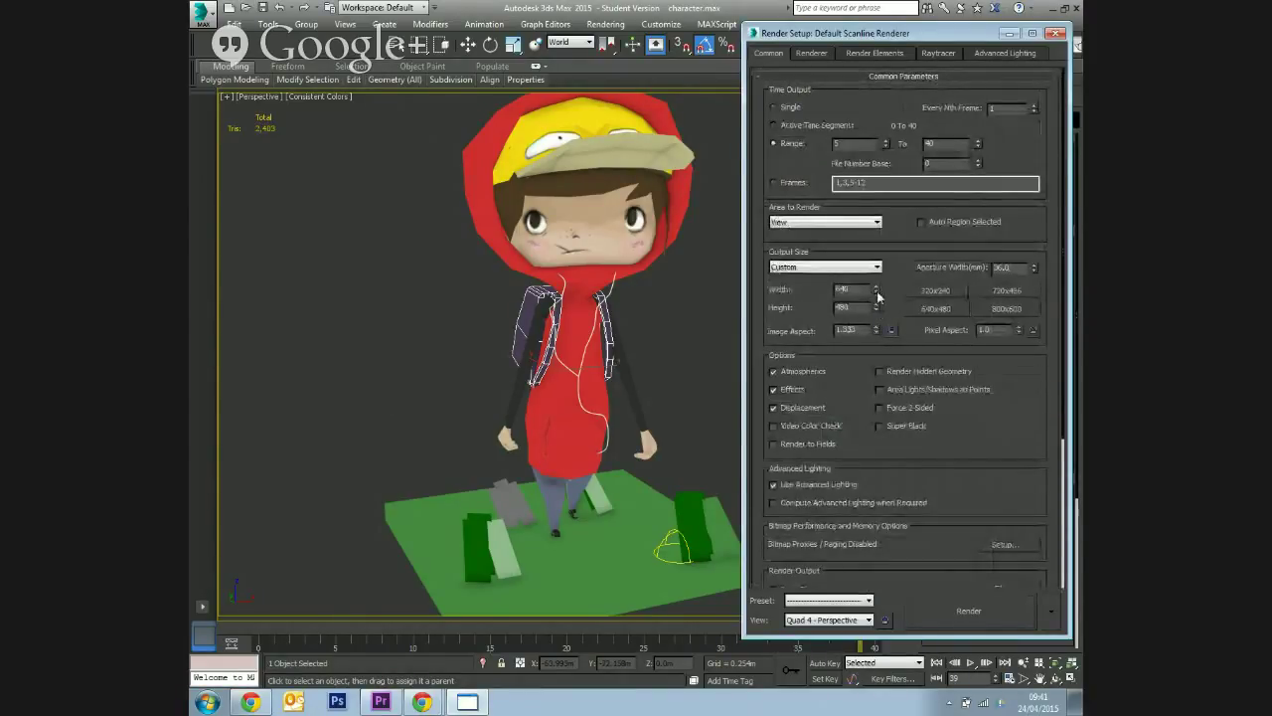
left_click_drag(876, 309, 857, 676)
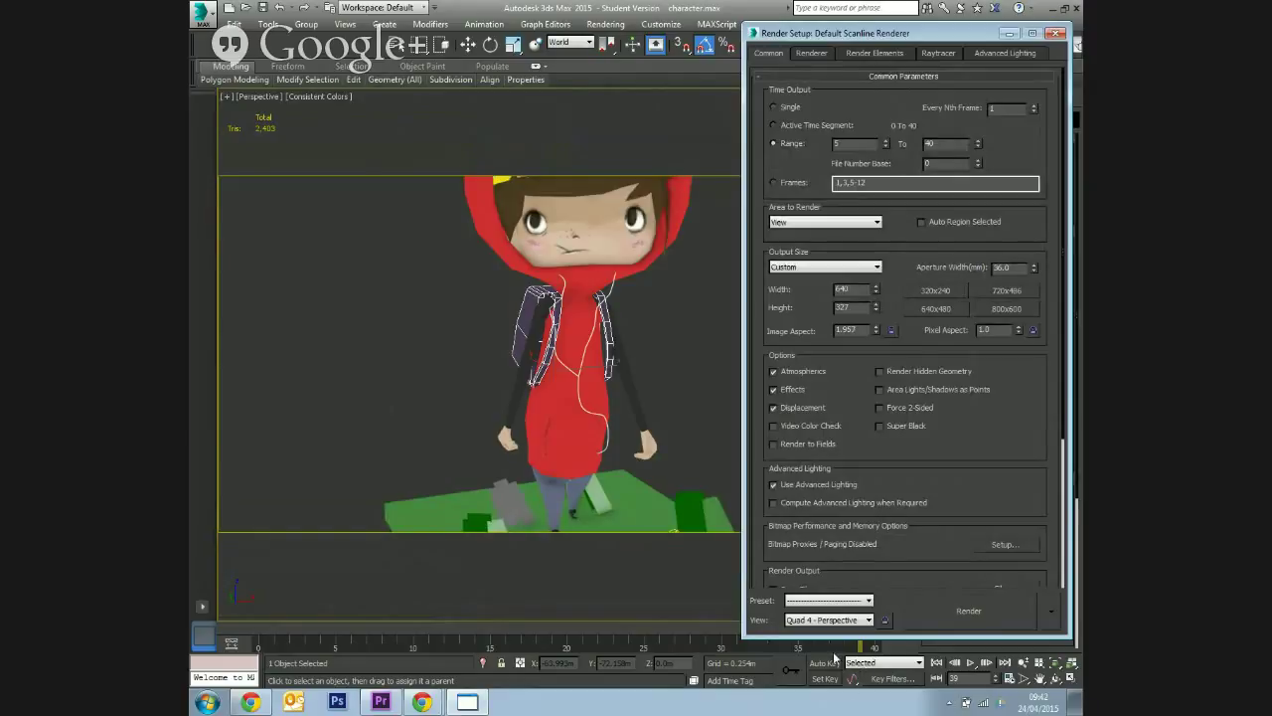
left_click(952, 309)
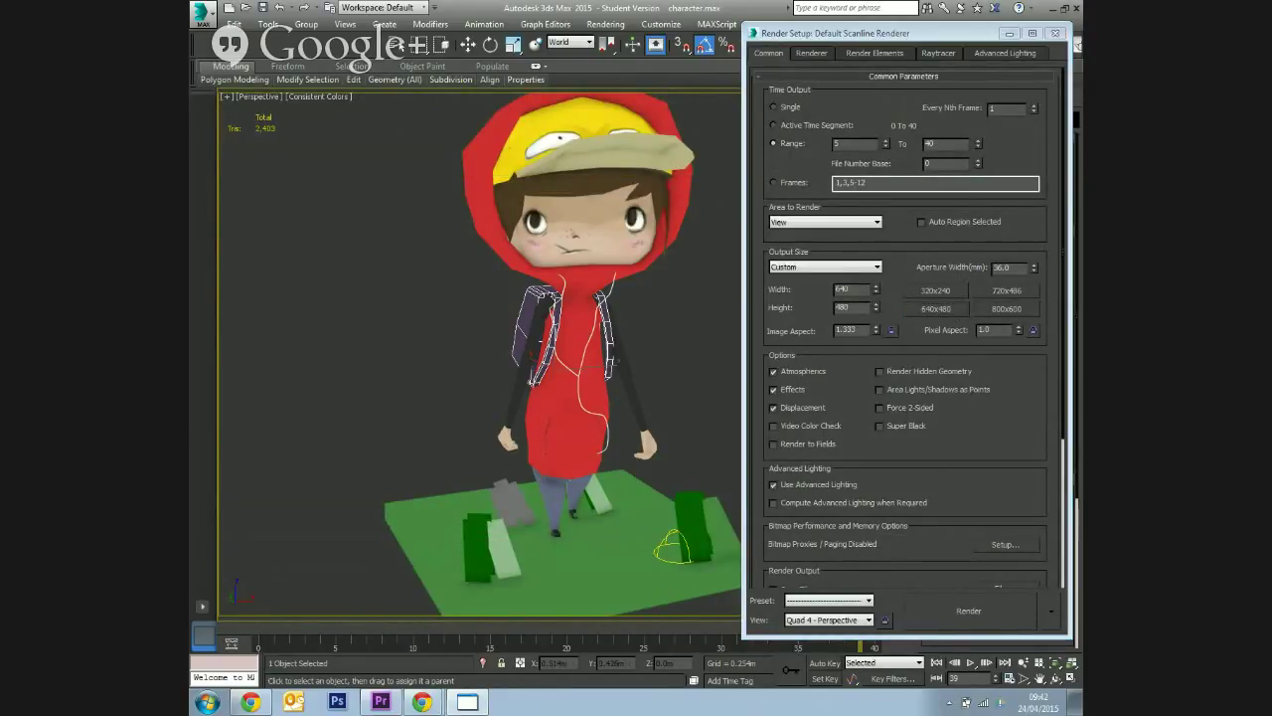
Frame the whole character and green ground in the perspective view and minimize the Render Setup dialog.
scroll(636, 477, "down", 2)
mouse_move(680, 396)
middle_mouse_down("alt")
mouse_move(686, 417)
mouse_move(696, 405)
middle_mouse_up("alt")
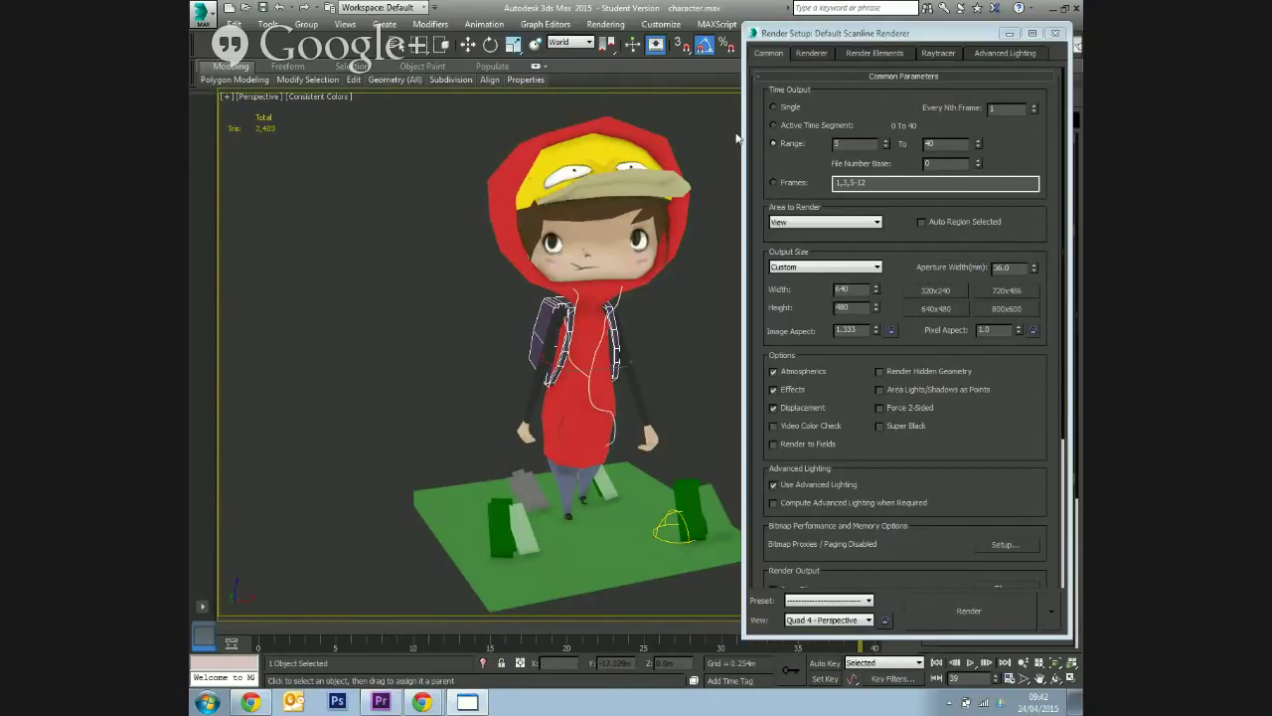
left_click(1008, 35)
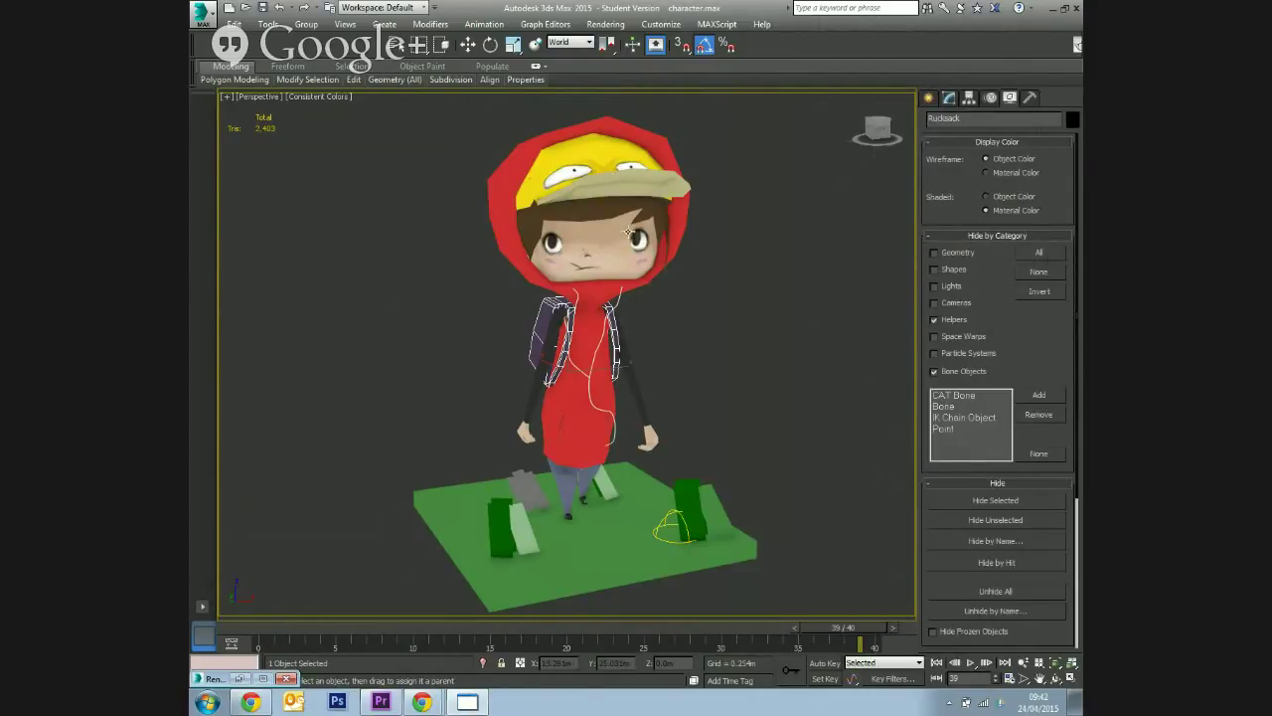
Open the Environment and Effects settings and place the dialog fully within view.
key("8")
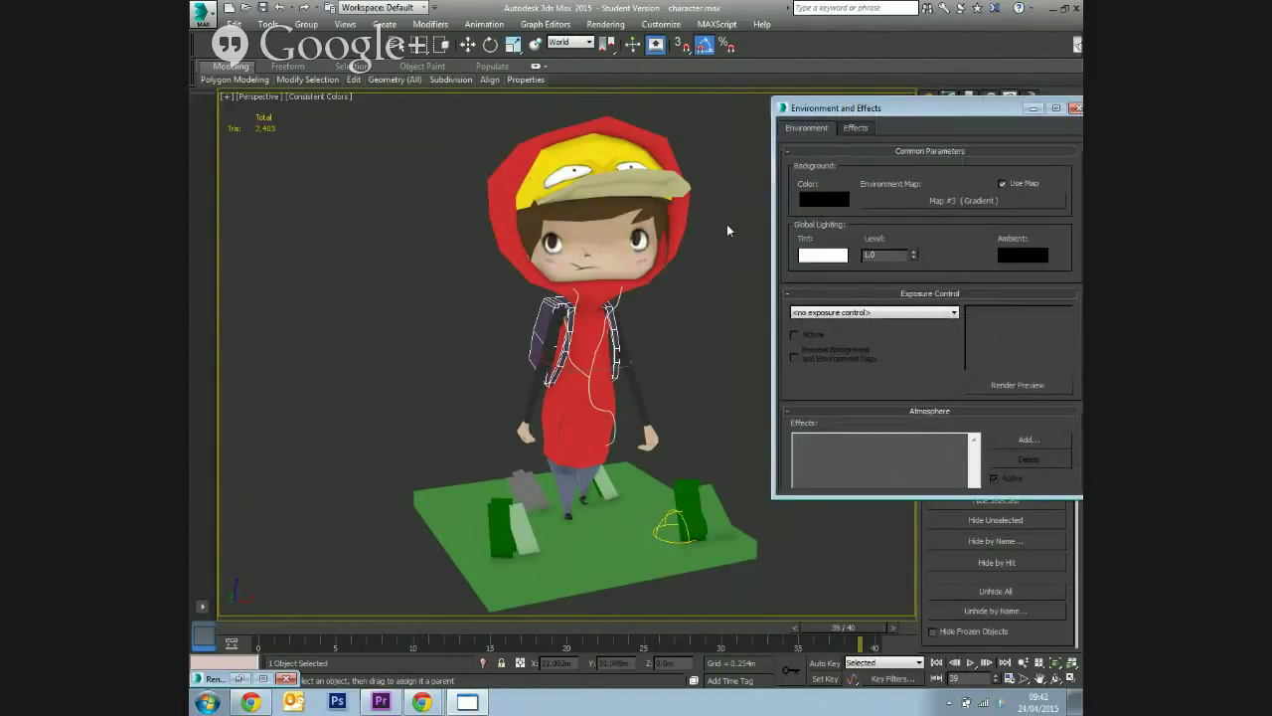
left_click_drag(913, 102, 795, 91)
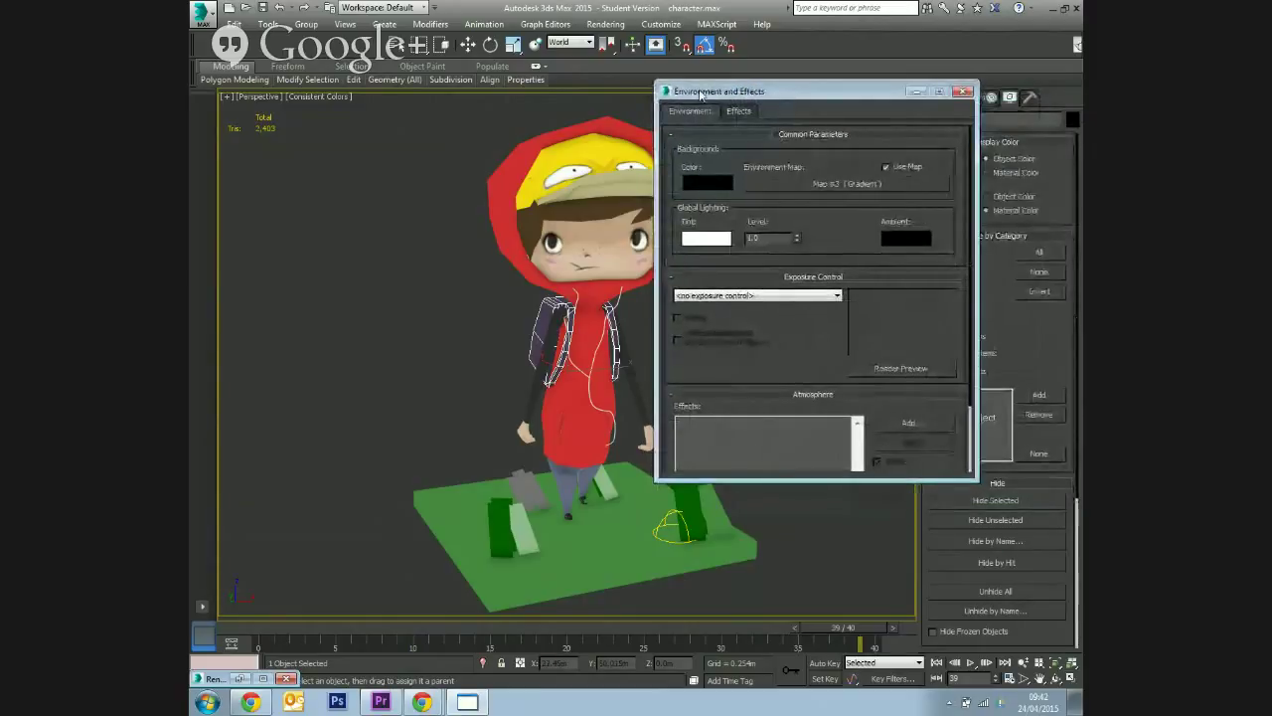
Try a different environment background color in the color selector and close it.
left_click(704, 185)
left_click(580, 157)
left_click_drag(580, 157, 606, 133)
left_click(838, 237)
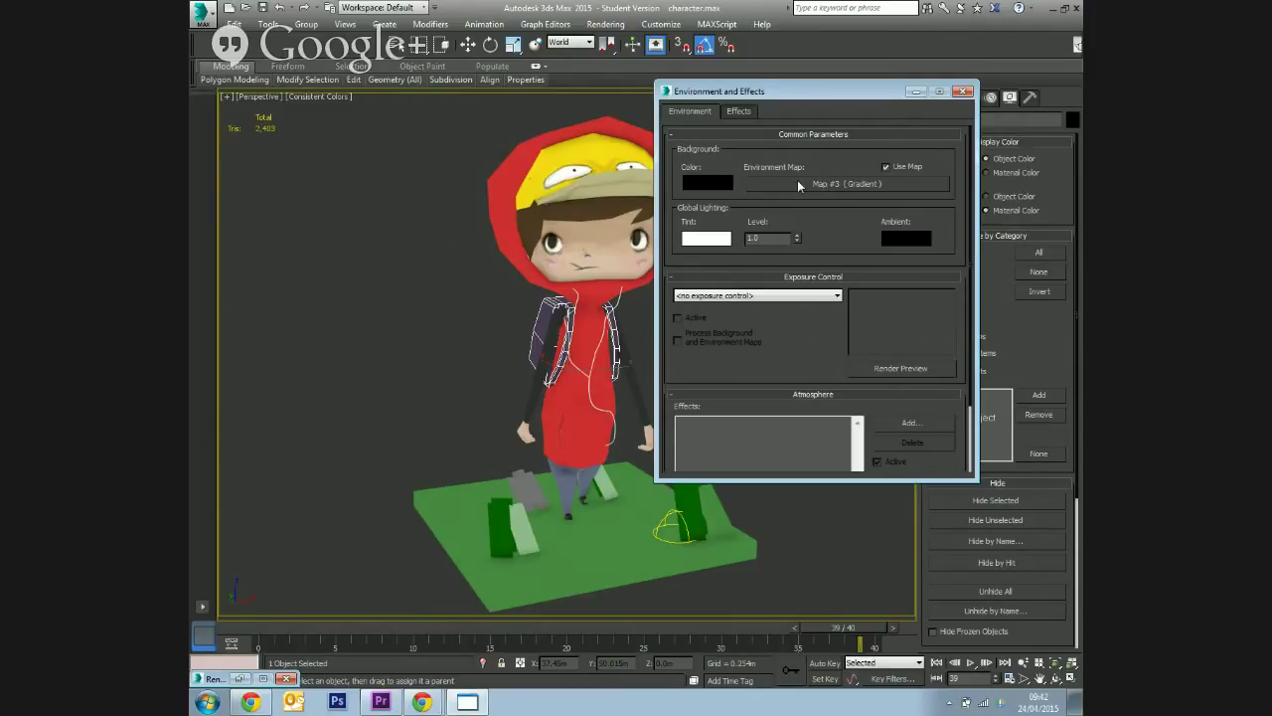
Try a Bitmap as the environment map and dismiss the image file selection.
left_click(800, 185)
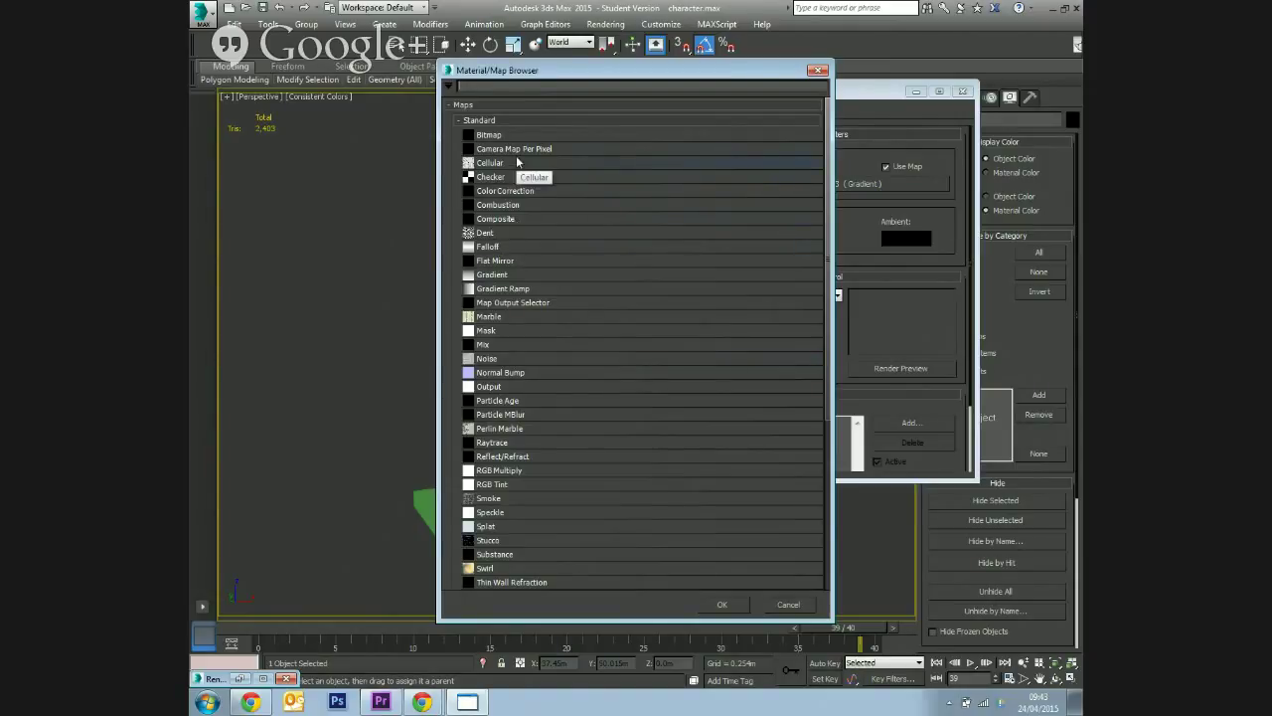
double_click(485, 134)
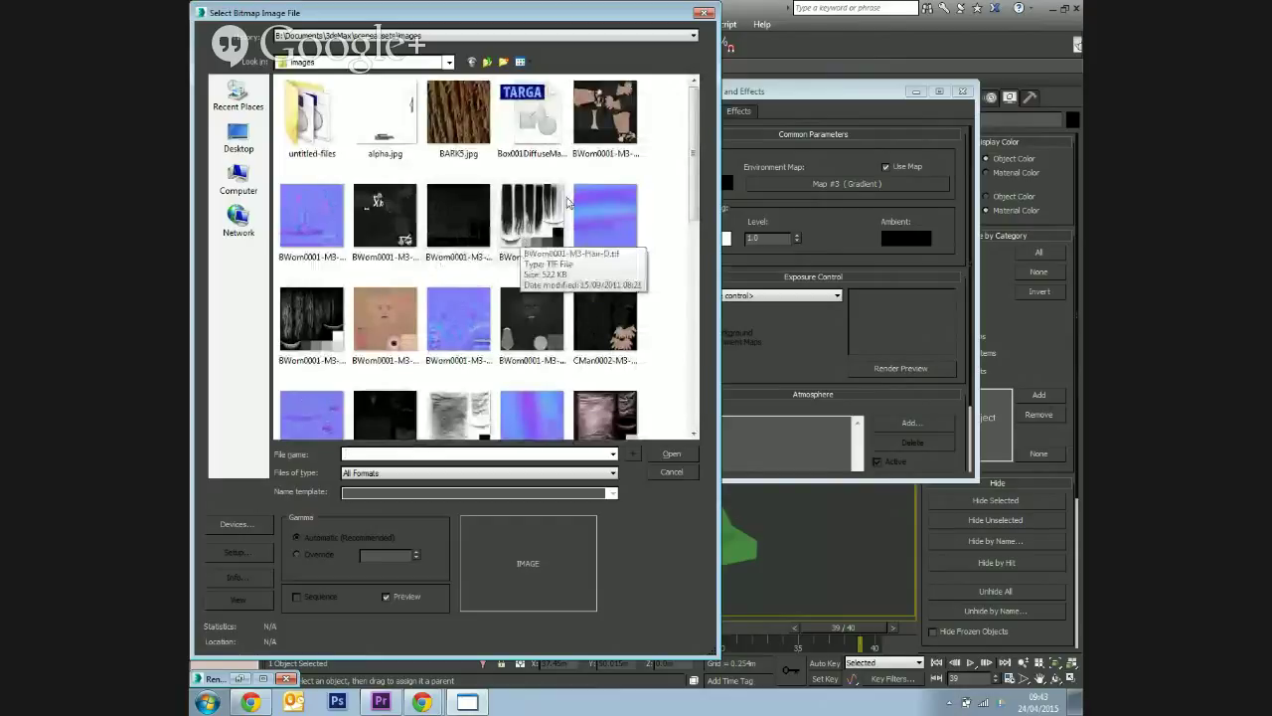
left_click(704, 13)
Assign a Gradient map as the environment map and close the Environment and Effects settings.
left_click(788, 187)
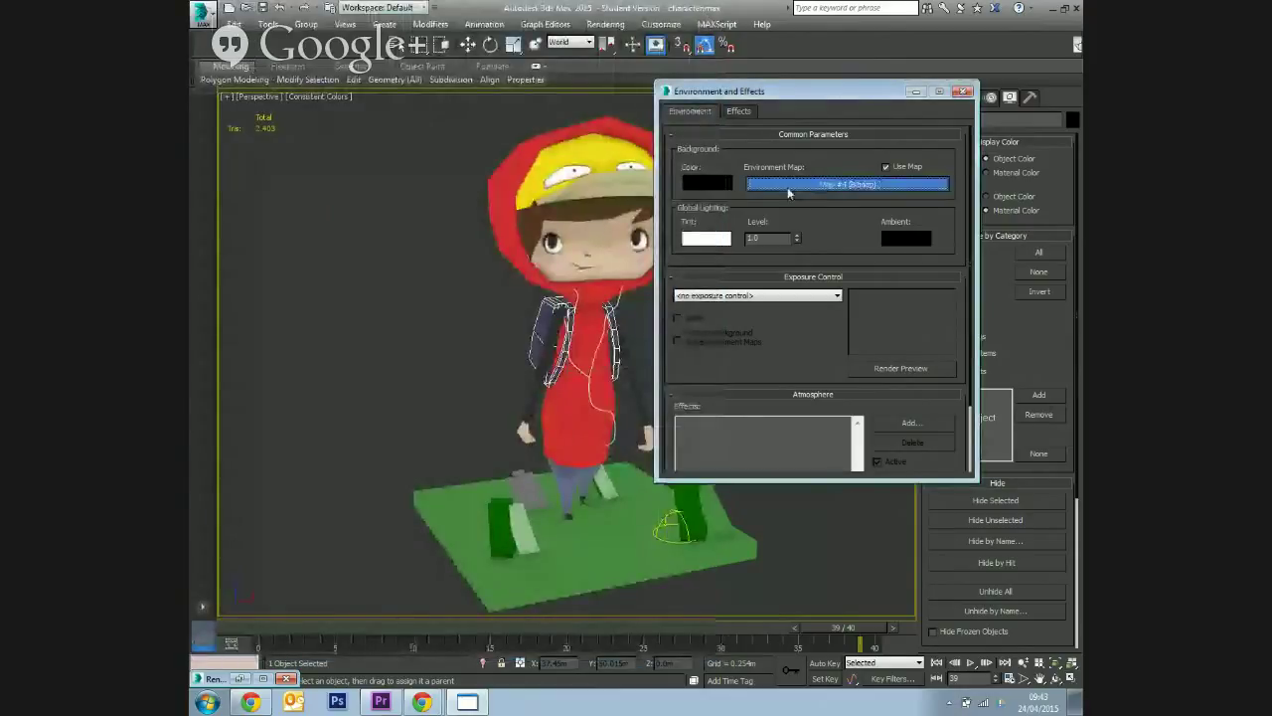
left_click(547, 276)
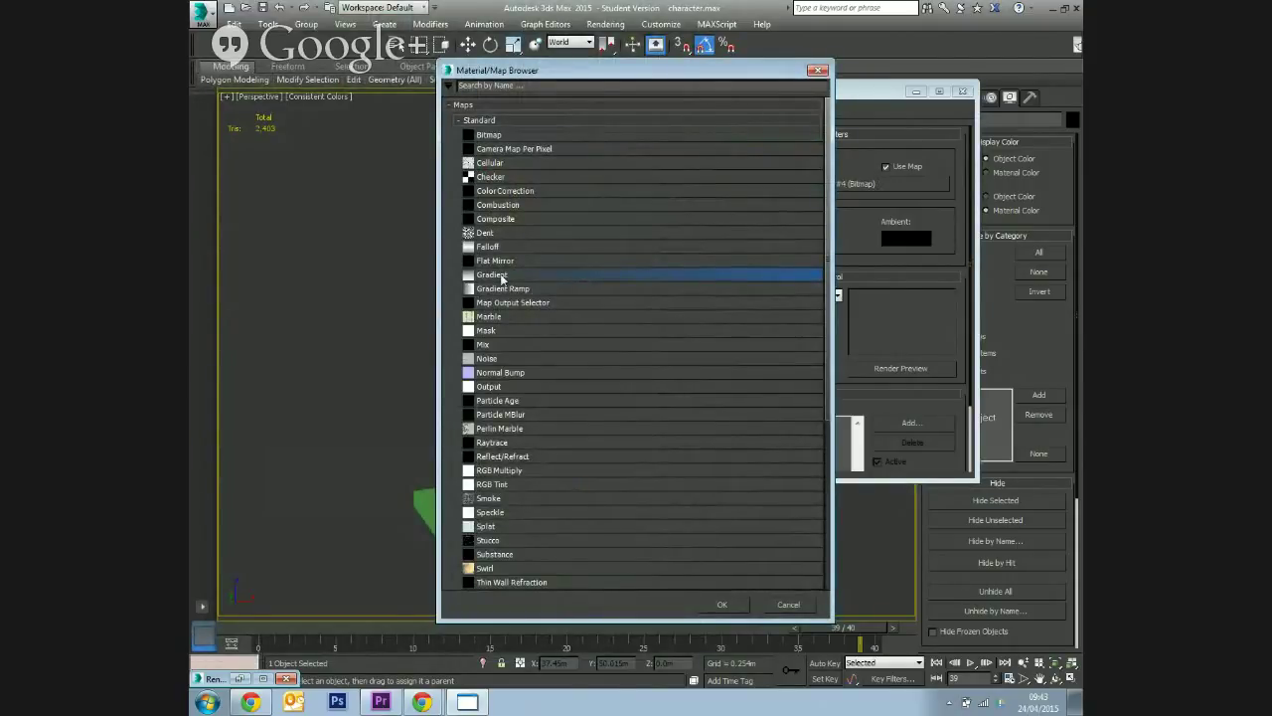
double_click(507, 276)
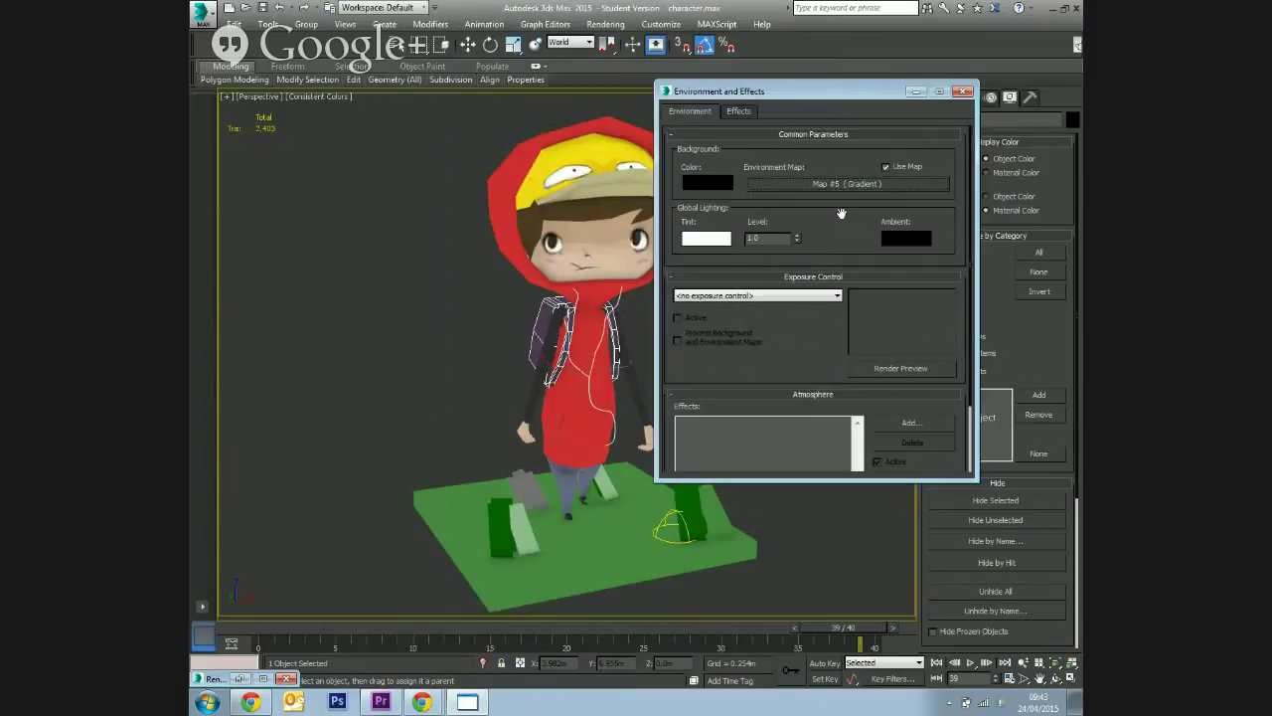
left_click(962, 90)
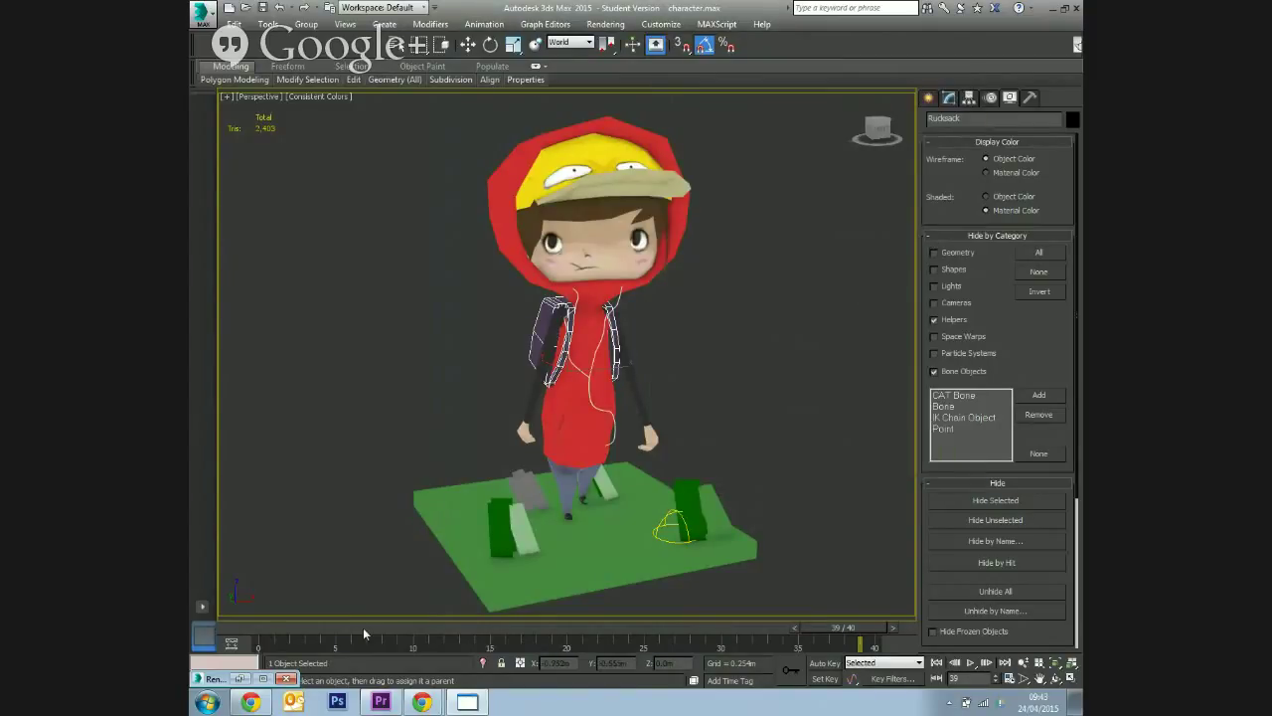
Restore the Render Setup dialog, start rendering the animation, and move the rendered frame window fully into view beside the progress dialog.
left_click(240, 678)
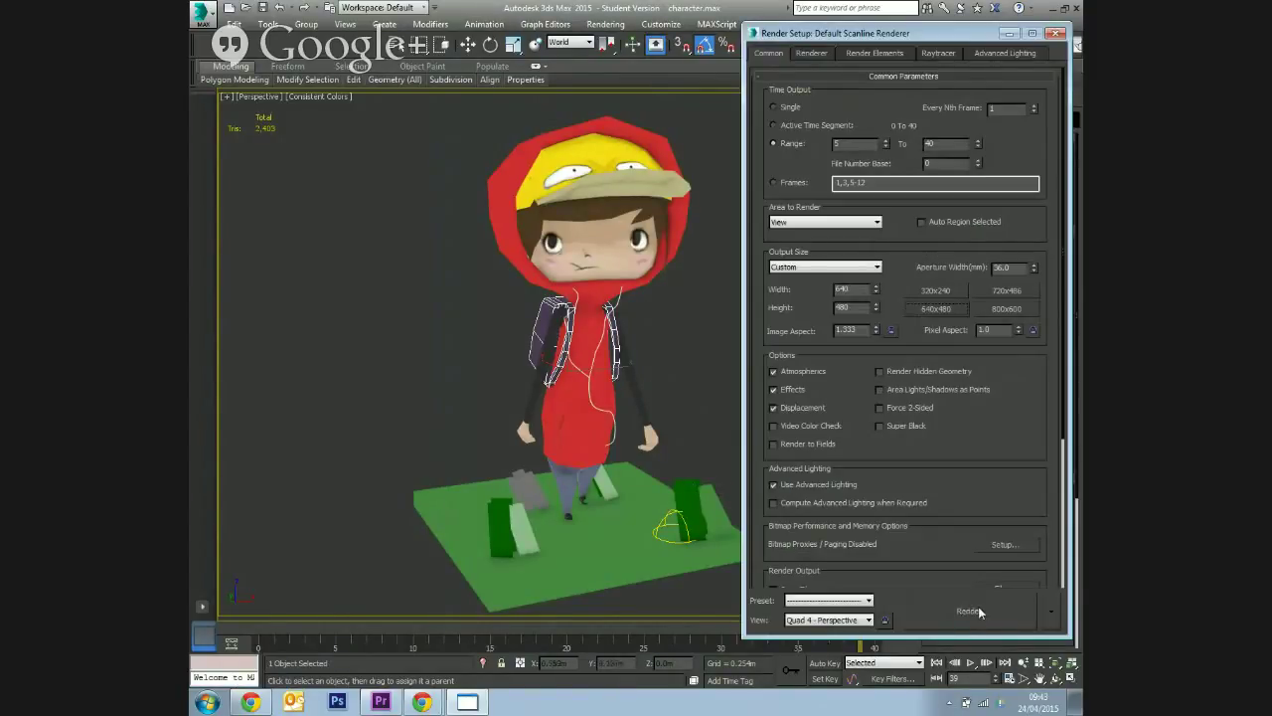
left_click(977, 610)
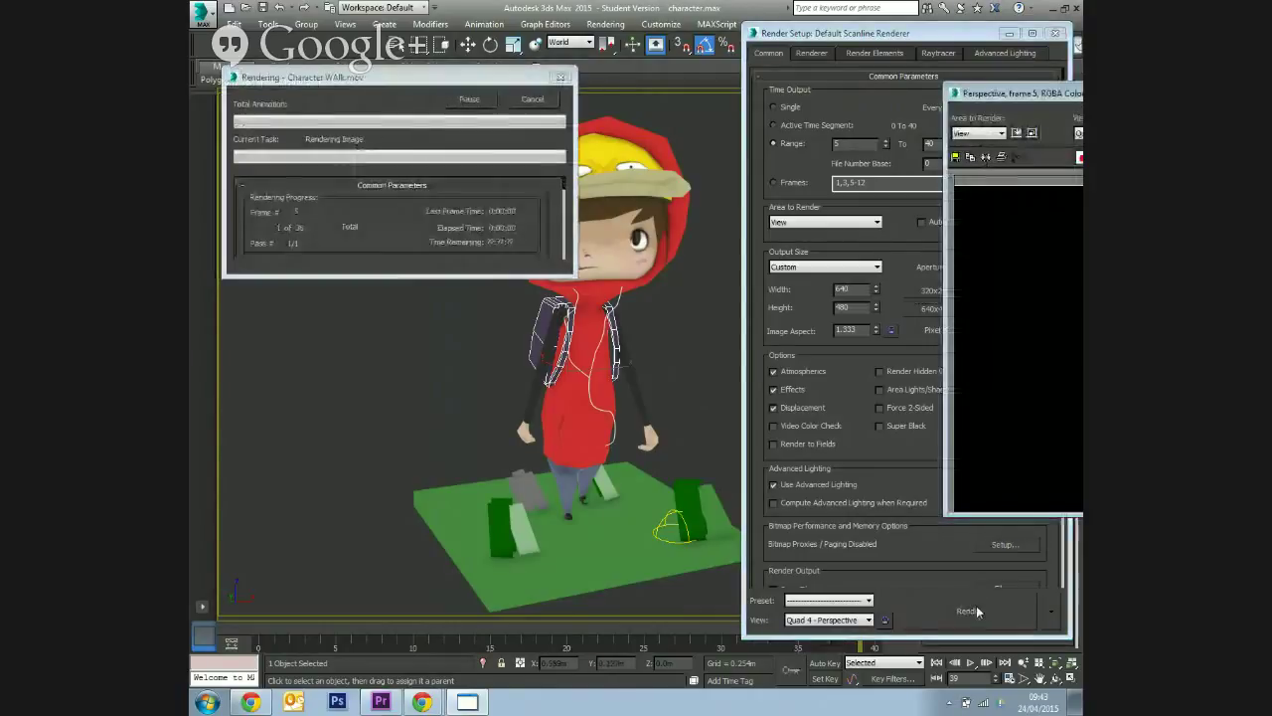
left_click_drag(1031, 98, 612, 67)
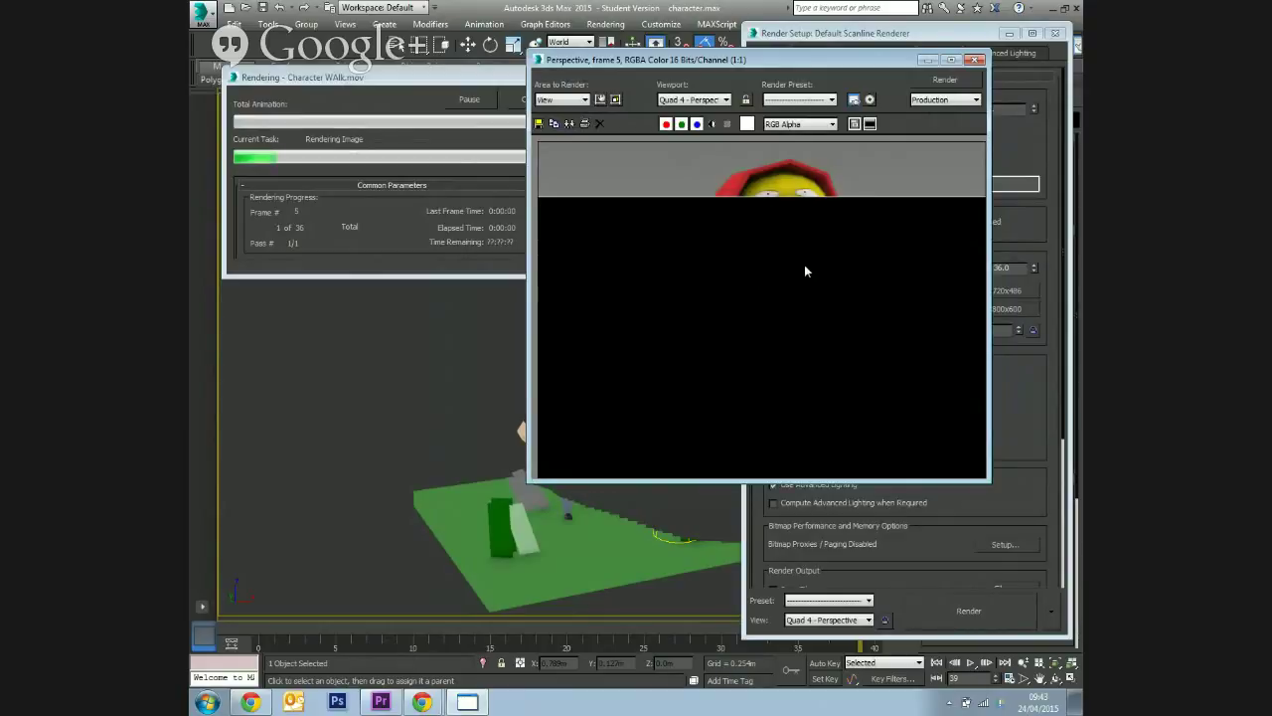
left_click_drag(792, 61, 851, 43)
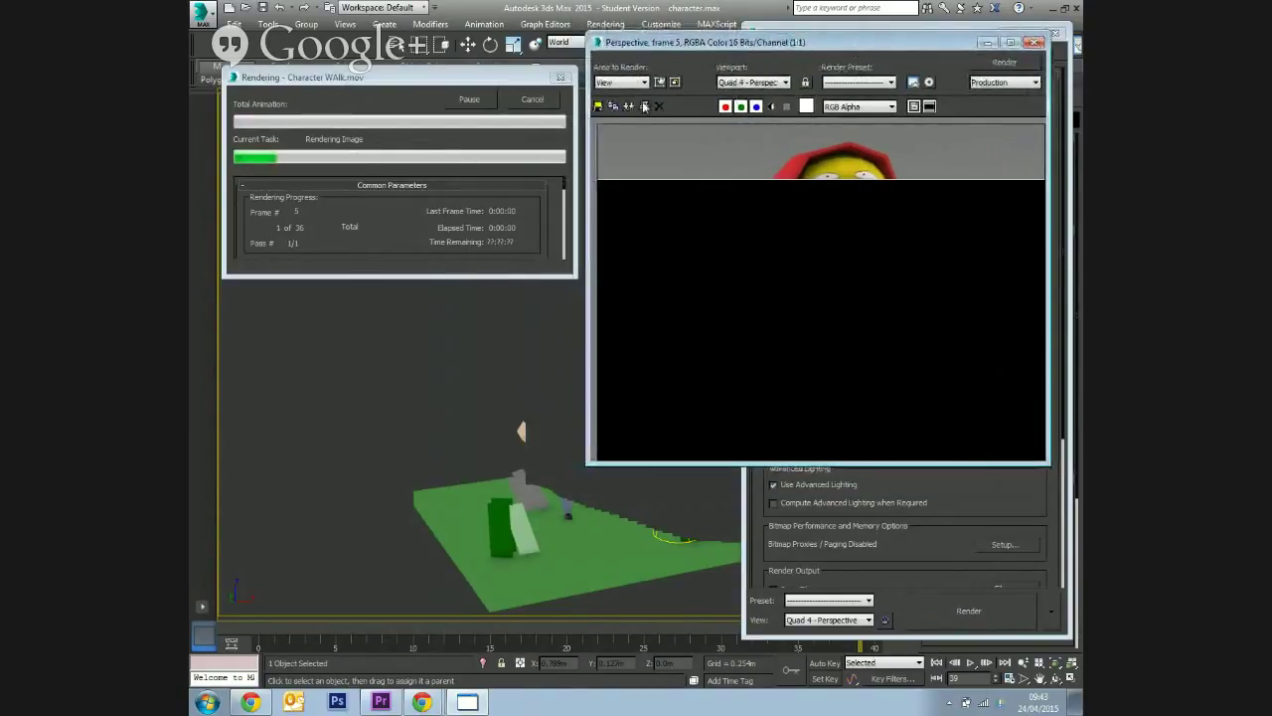